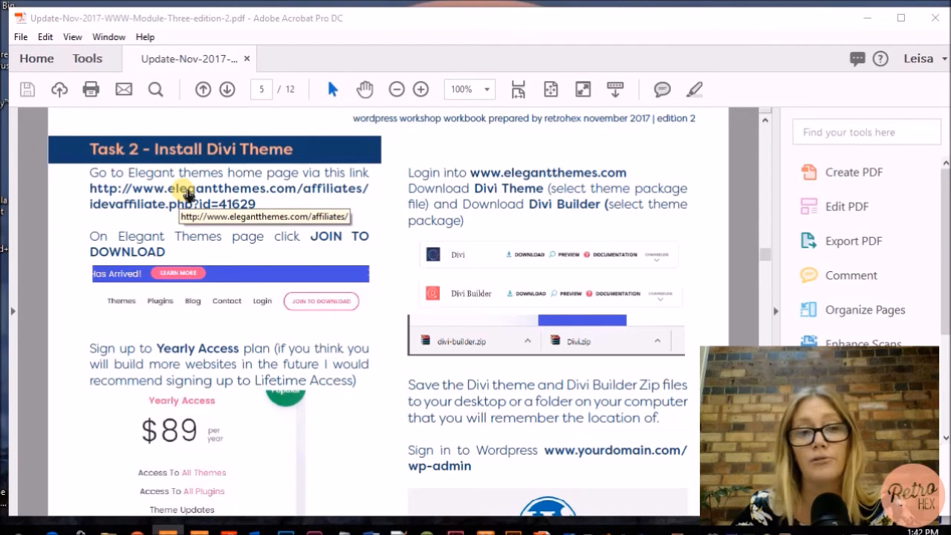
Follow the elegantthemes.com link under Task 2 in the PDF workbook
click(187, 194)
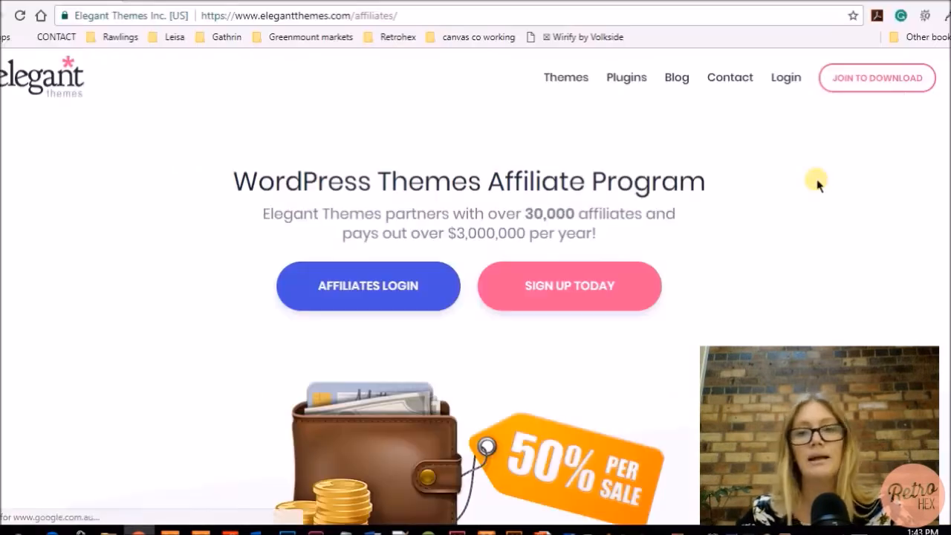
Go to JOIN TO DOWNLOAD and scroll to the $89 Yearly and $249 Lifetime Access plans
click(895, 84)
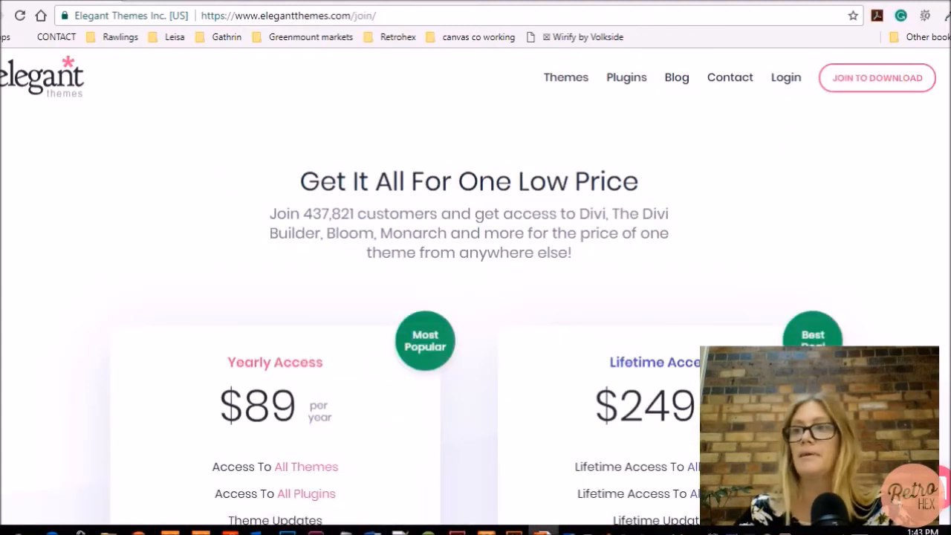
scroll(409, 408, down, 4)
scroll(414, 410, up, 1)
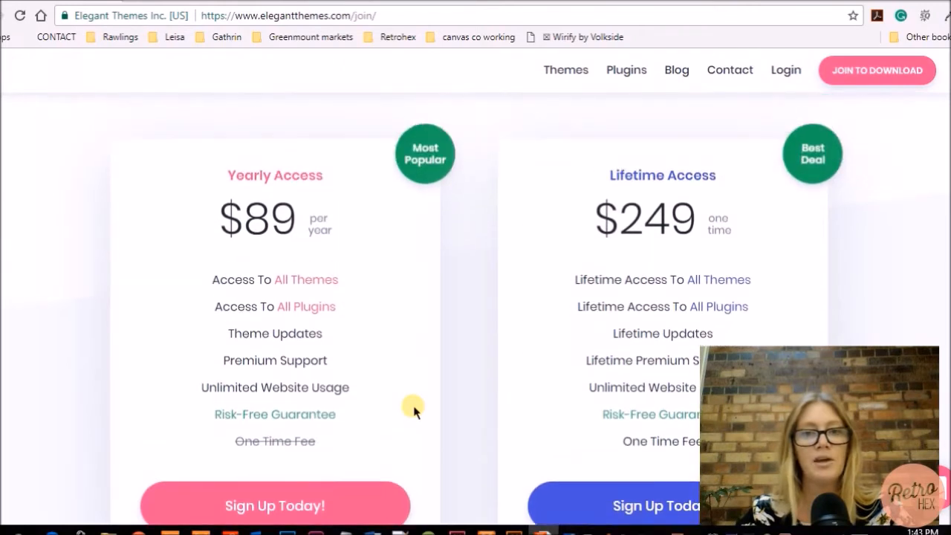
scroll(413, 409, down, 1)
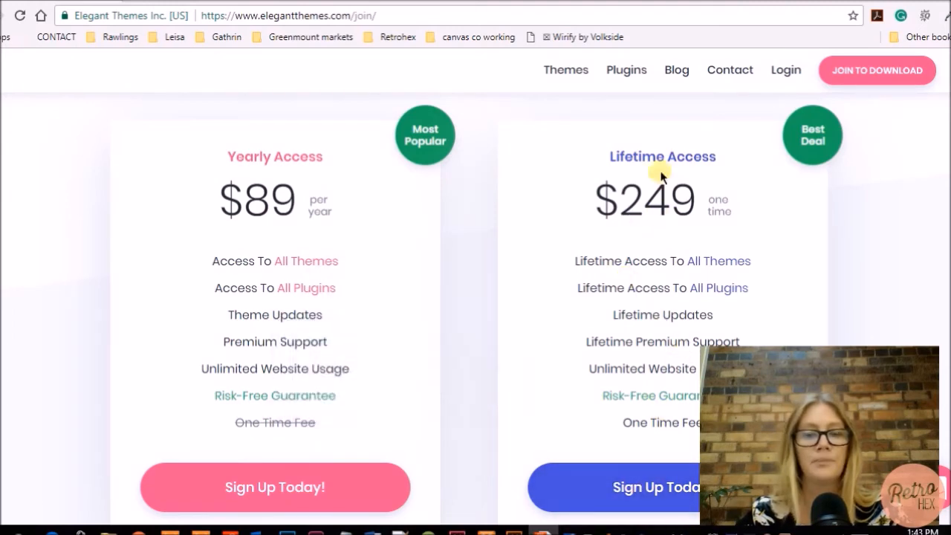
scroll(519, 238, down, 1)
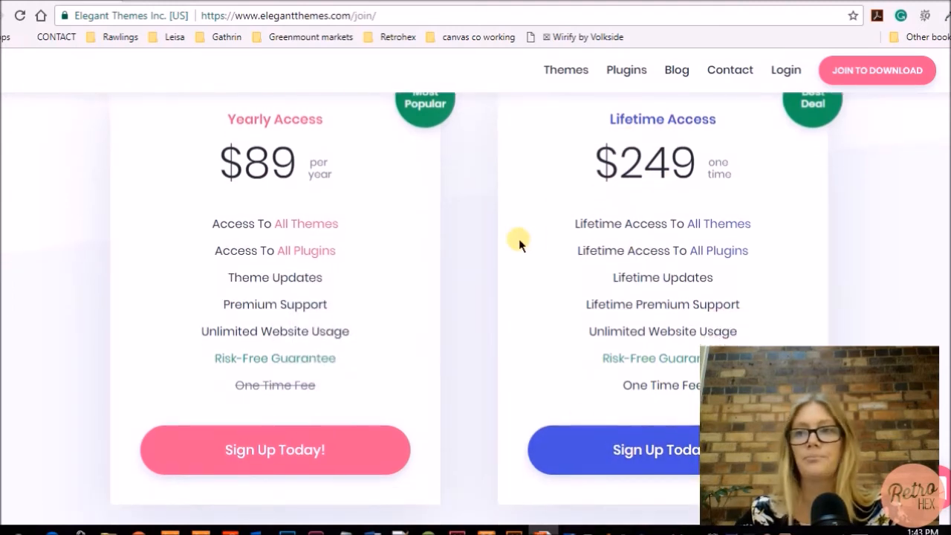
Choose Sign Up Today under the $89 Yearly Access plan and review the registration form
click(266, 445)
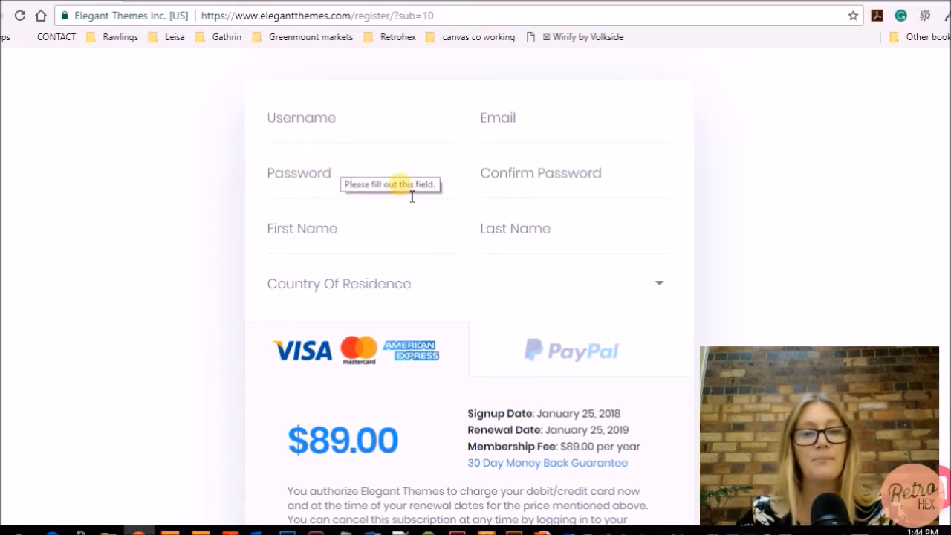
scroll(407, 190, up, 3)
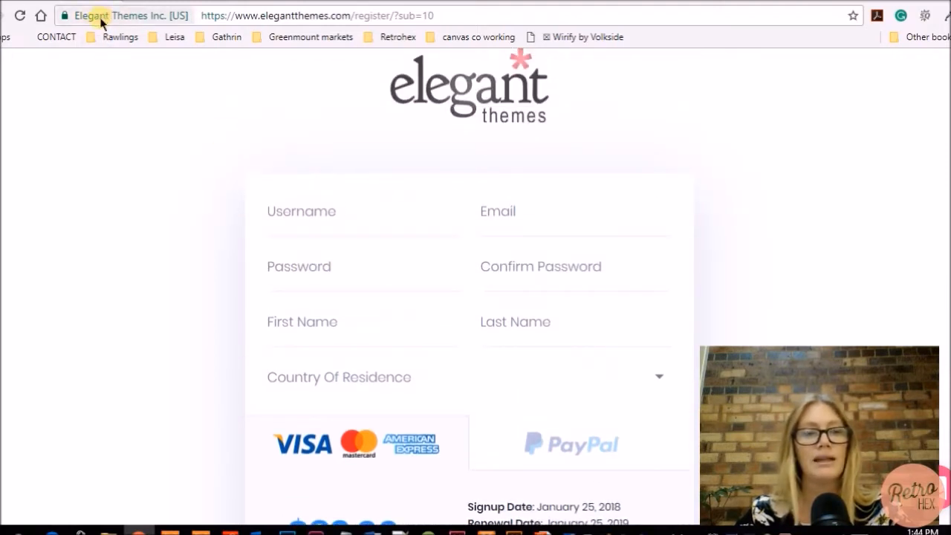
scroll(420, 264, down, 2)
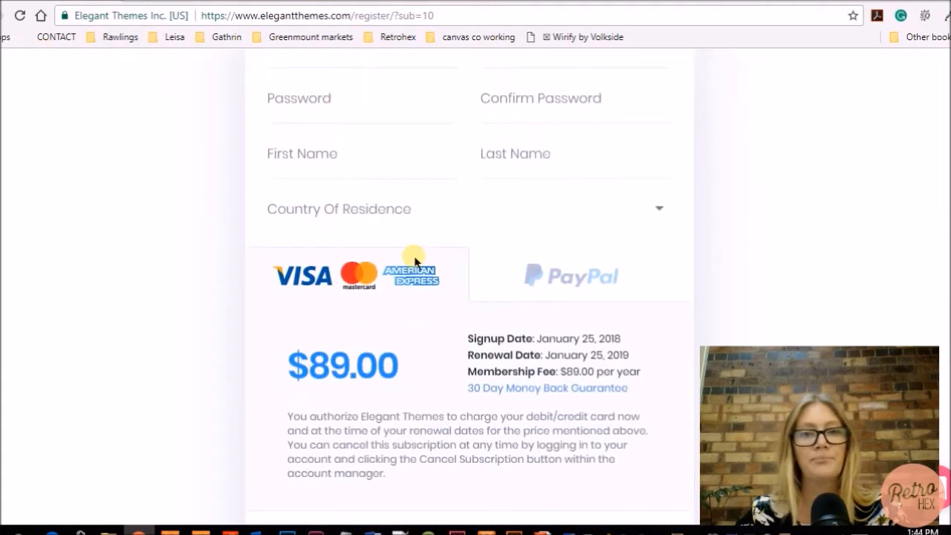
scroll(220, 153, up, 1)
scroll(436, 202, down, 2)
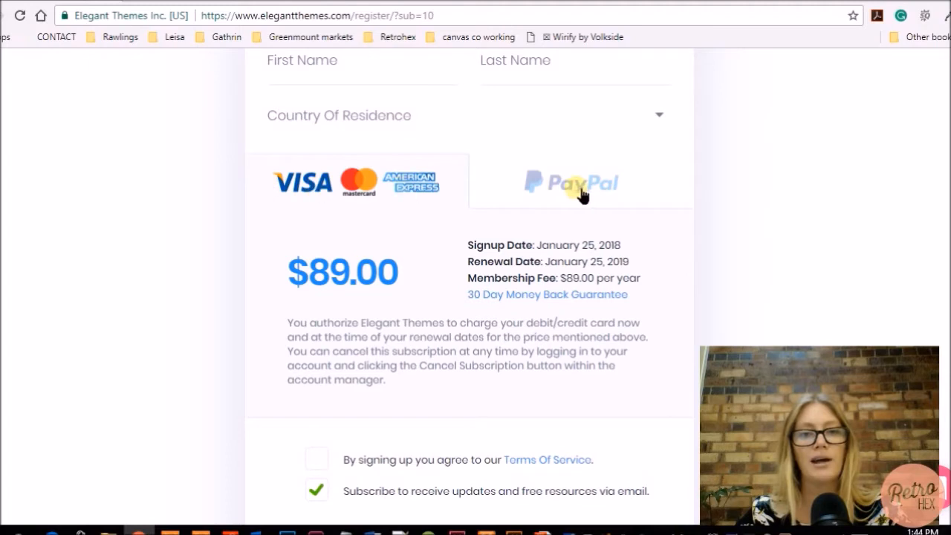
scroll(575, 194, down, 2)
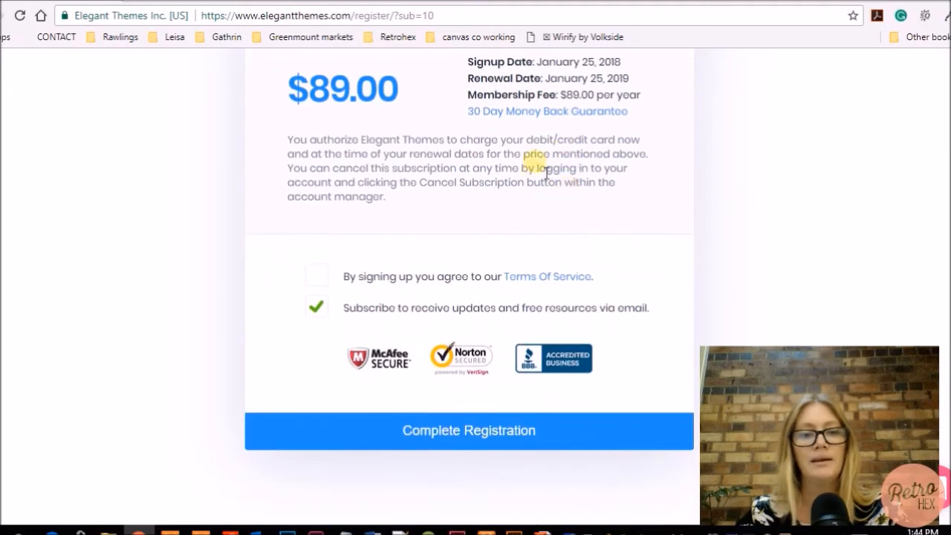
Tick the Terms Of Service checkbox and look over the rest of the registration form
click(320, 280)
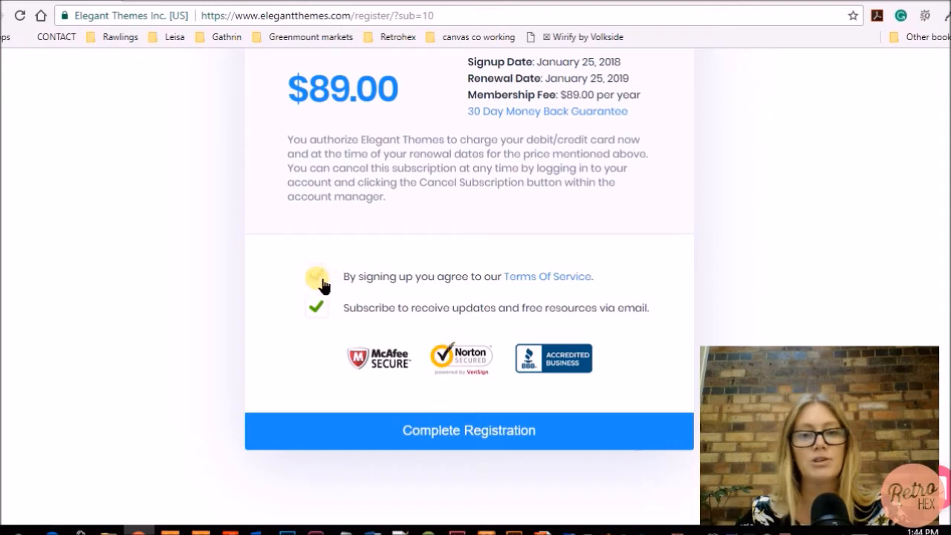
scroll(548, 227, up, 5)
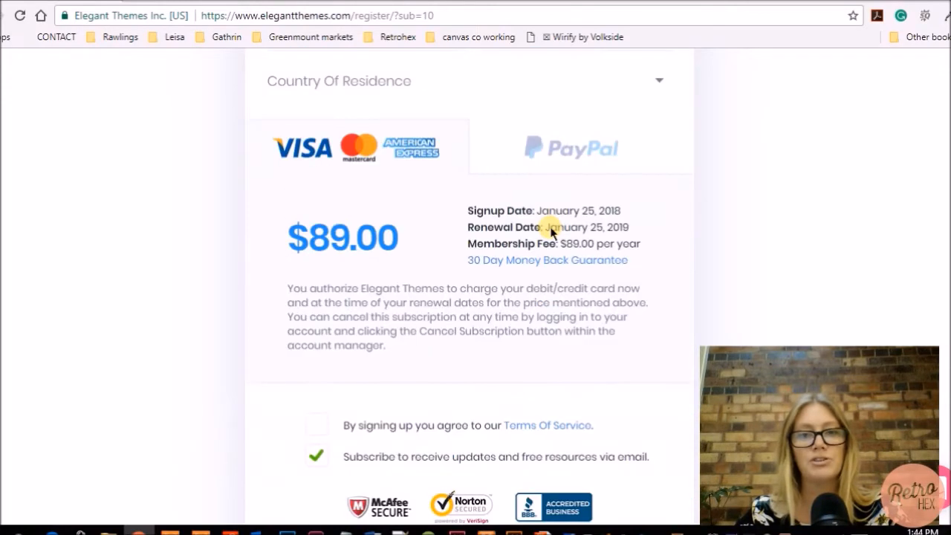
scroll(620, 289, down, 2)
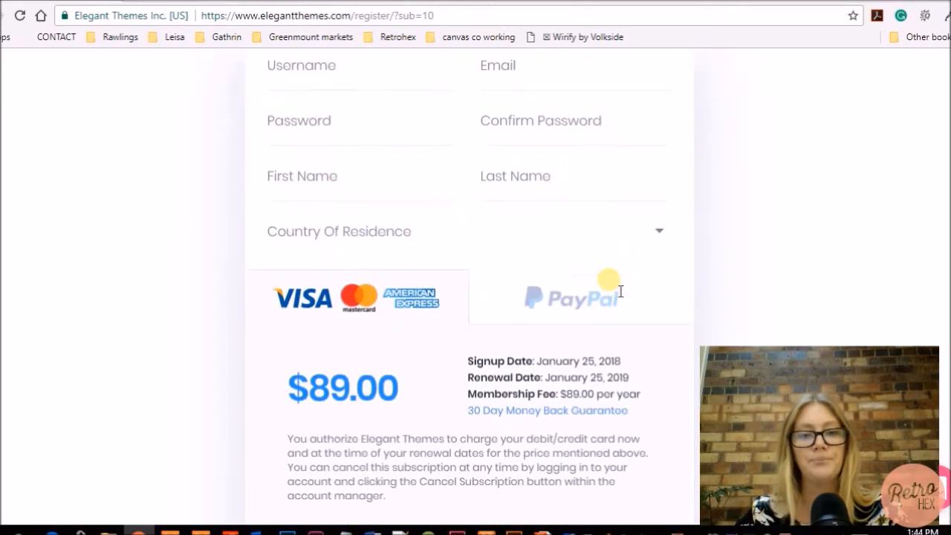
scroll(610, 284, down, 1)
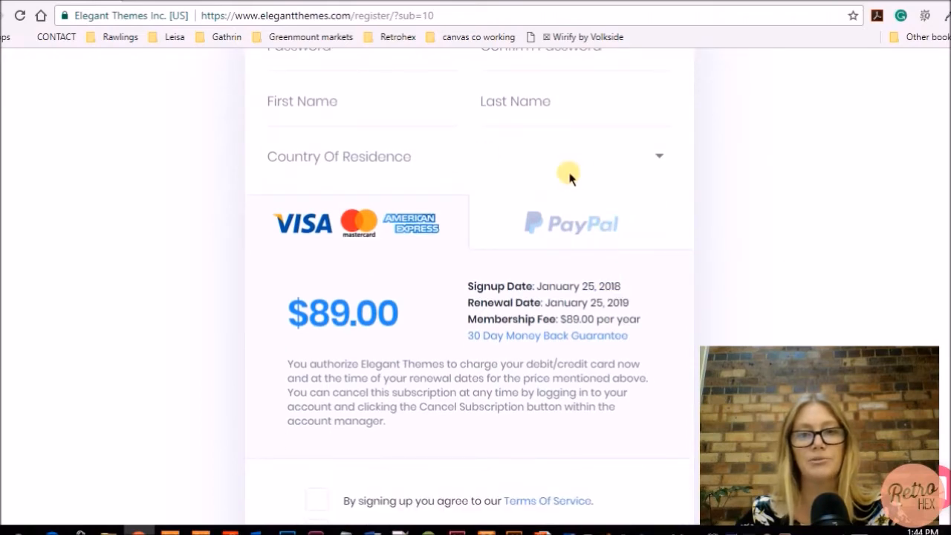
scroll(569, 176, down, 2)
scroll(580, 181, up, 2)
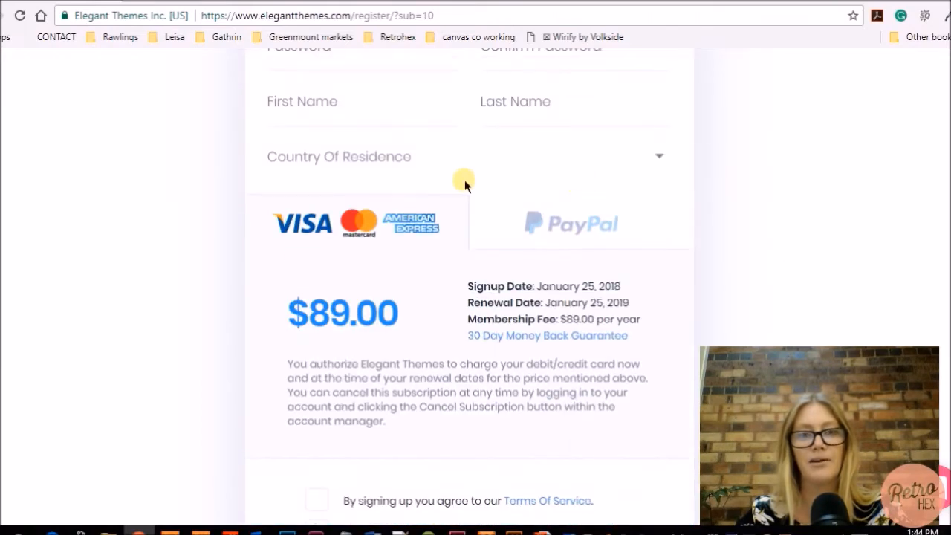
scroll(580, 174, down, 2)
scroll(573, 159, up, 2)
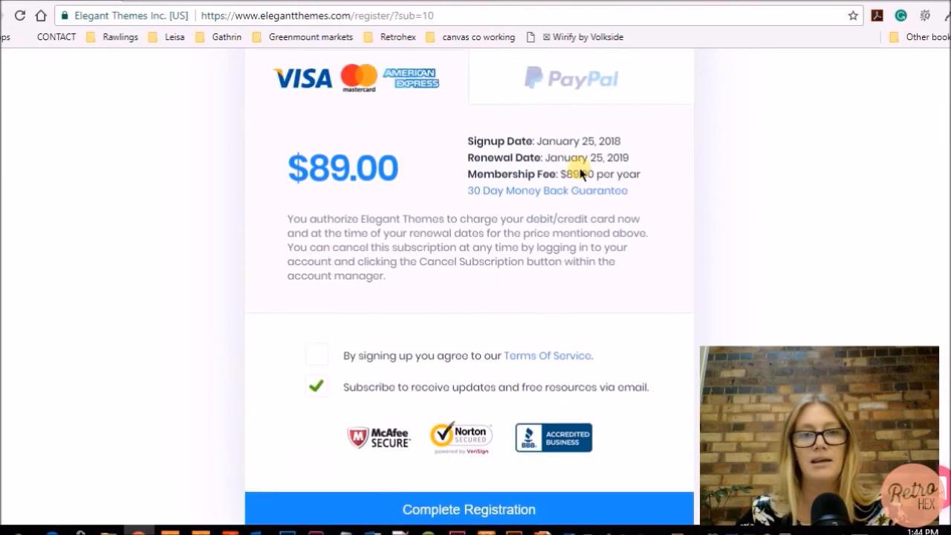
scroll(575, 174, down, 1)
scroll(585, 174, down, 1)
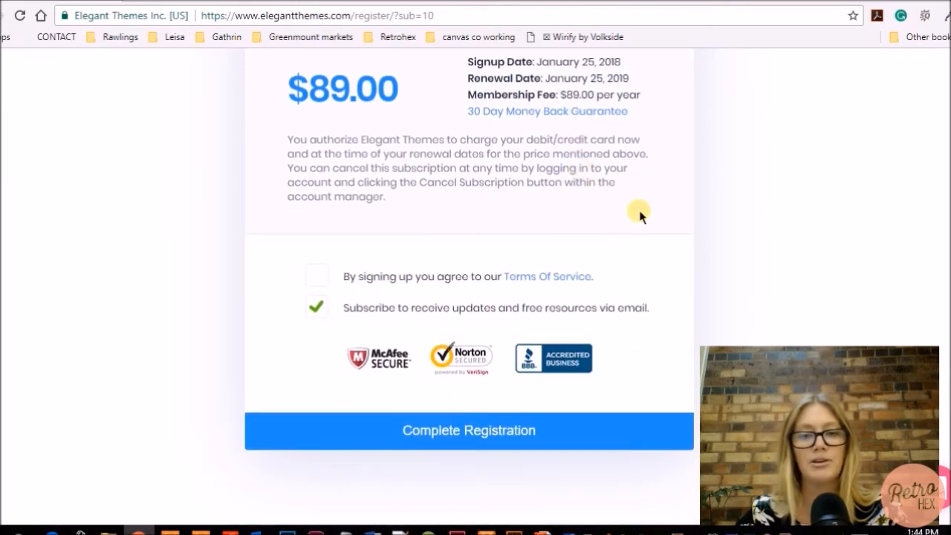
scroll(640, 216, up, 10)
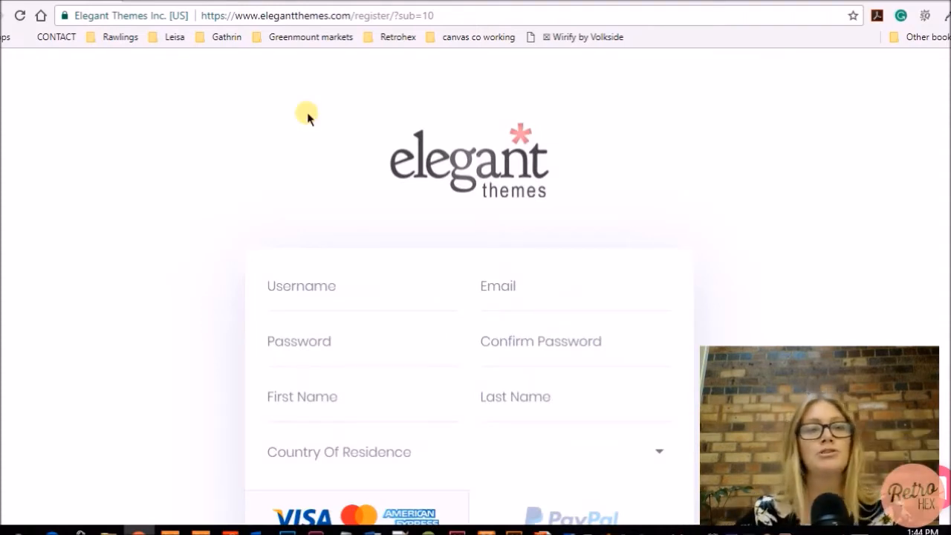
click(310, 16)
Go to the Elegant Themes Members Area and scroll down to View All Downloads
text(eleg)
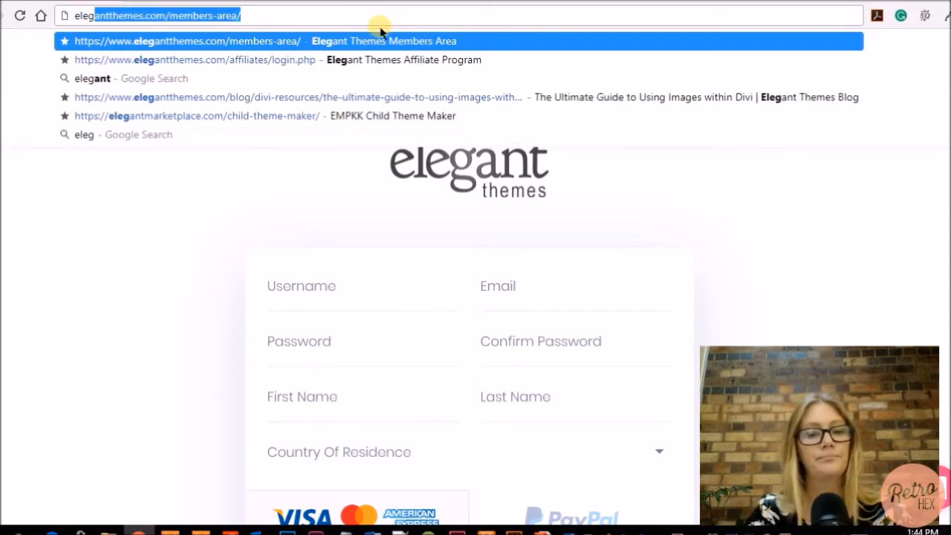
key(Return)
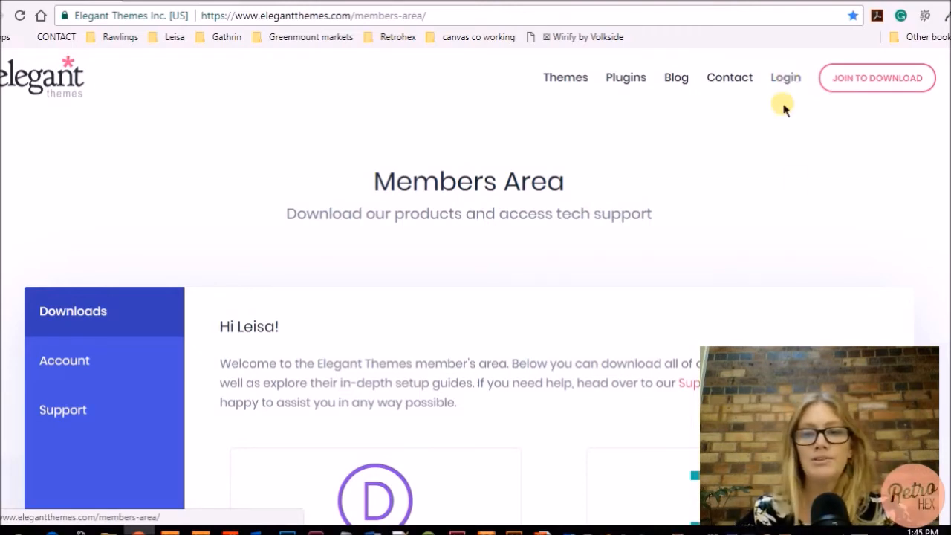
scroll(798, 183, down, 3)
scroll(797, 183, down, 3)
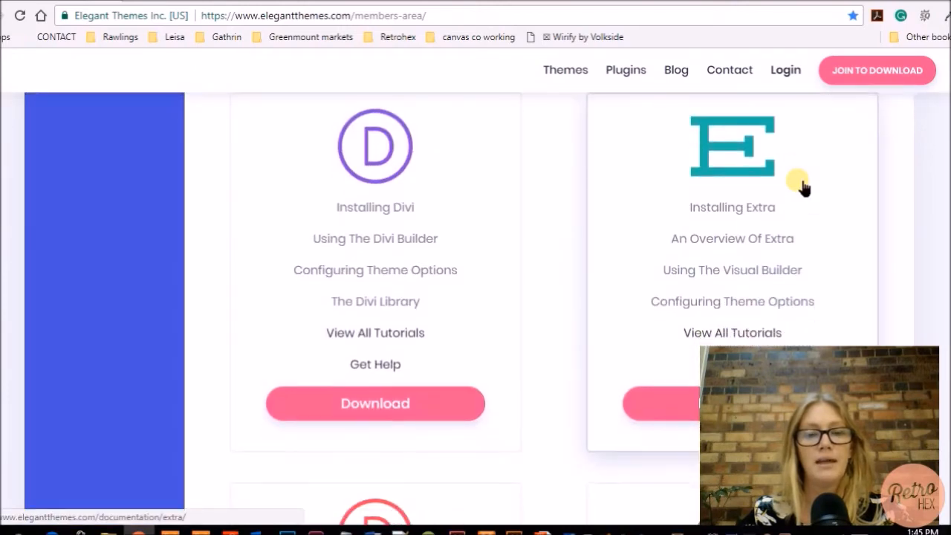
scroll(799, 185, up, 5)
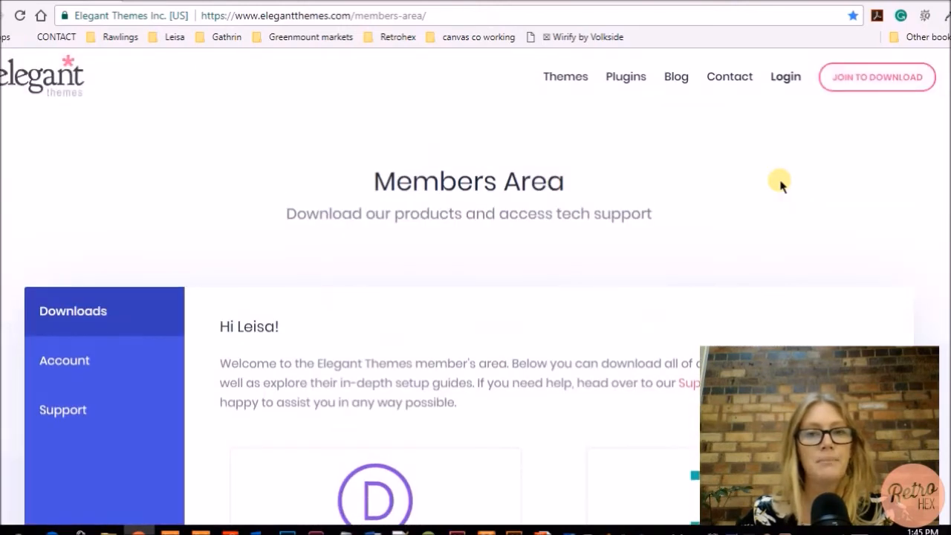
scroll(619, 177, down, 2)
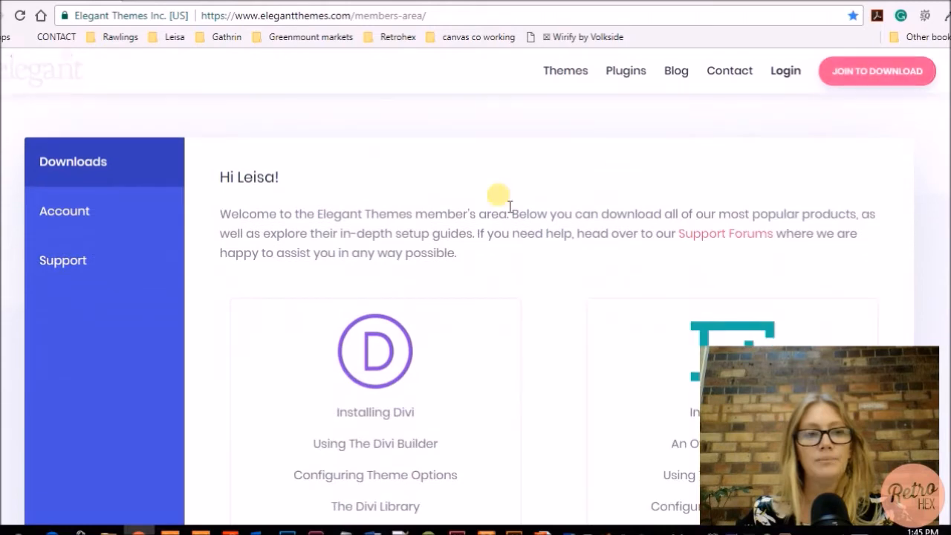
scroll(467, 259, down, 10)
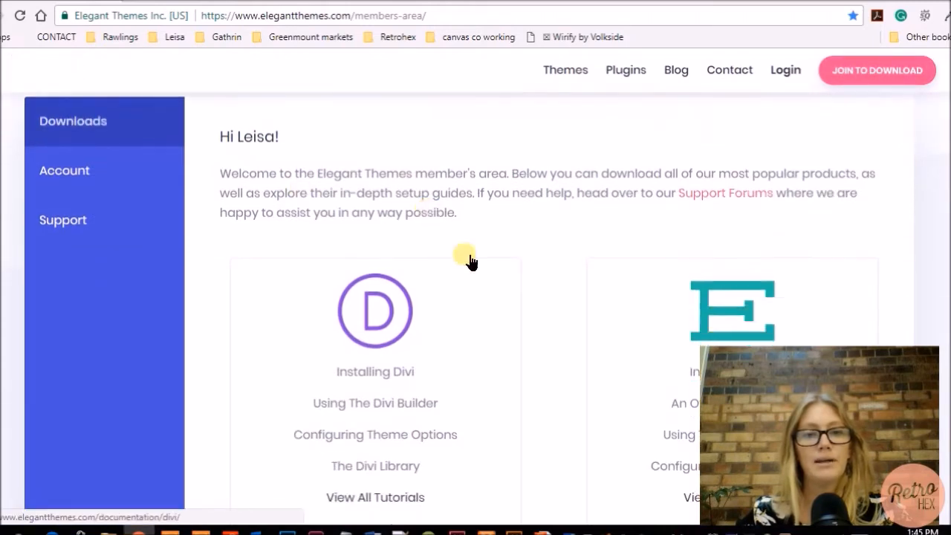
scroll(499, 345, down, 6)
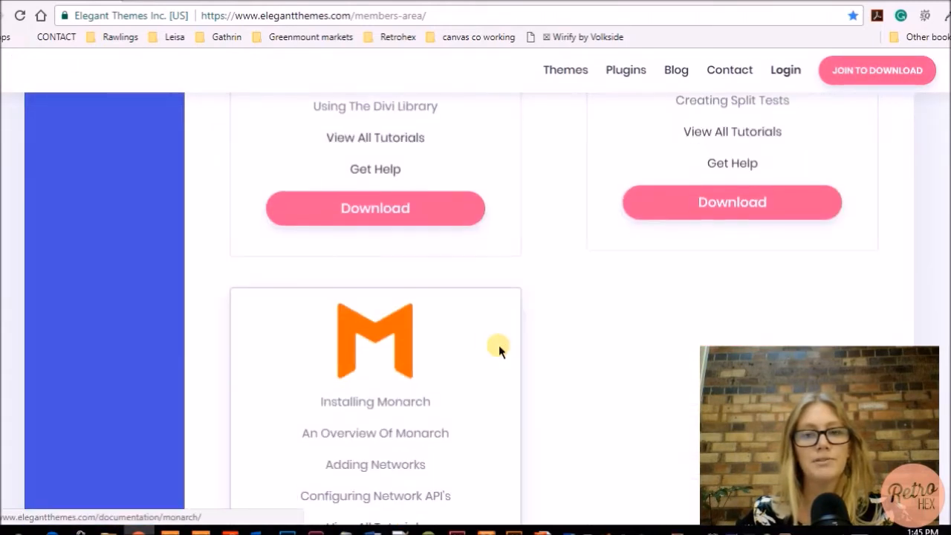
scroll(610, 329, down, 1)
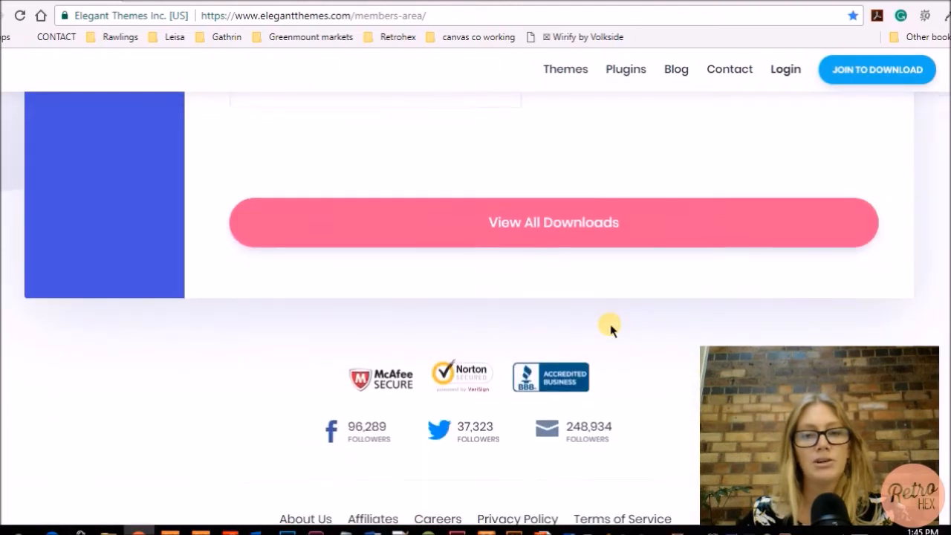
Open the full View All Downloads list and locate the Divi theme entry
click(570, 248)
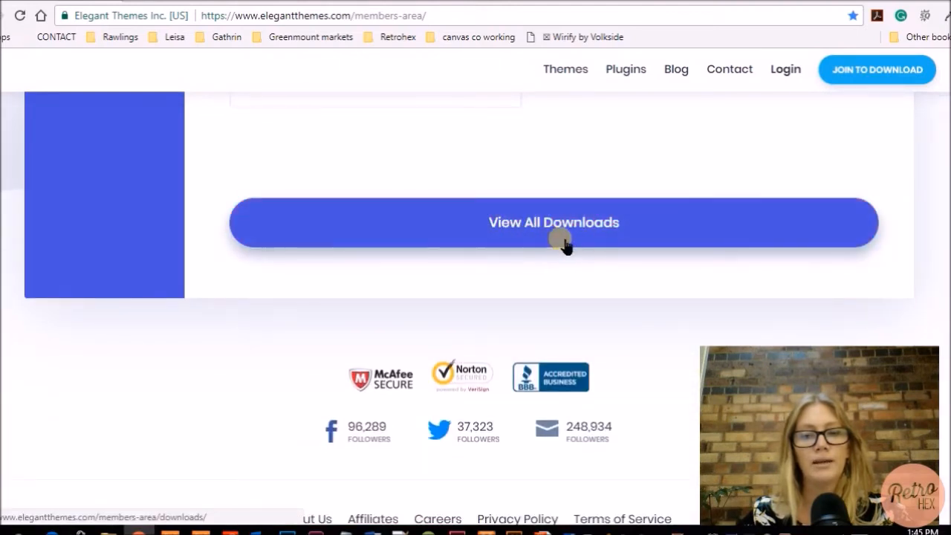
scroll(563, 245, up, 6)
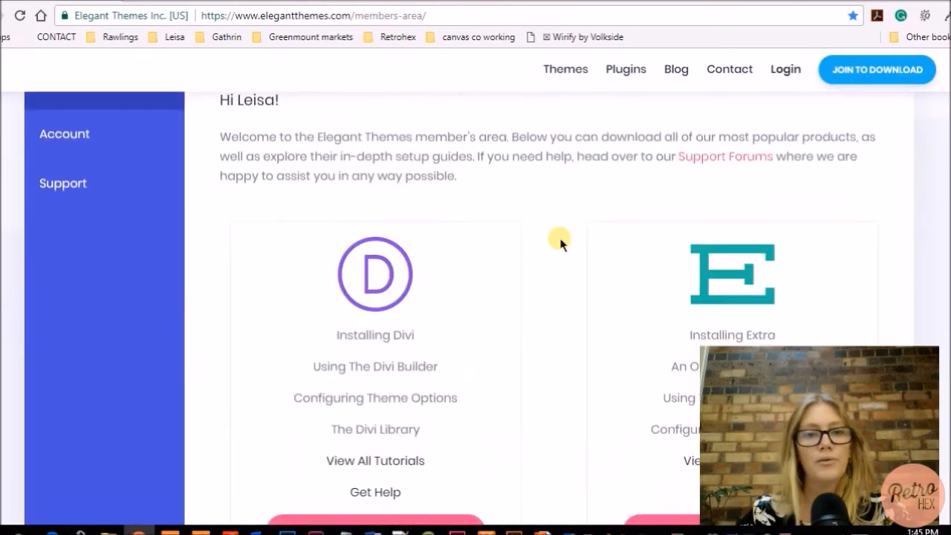
scroll(563, 245, down, 2)
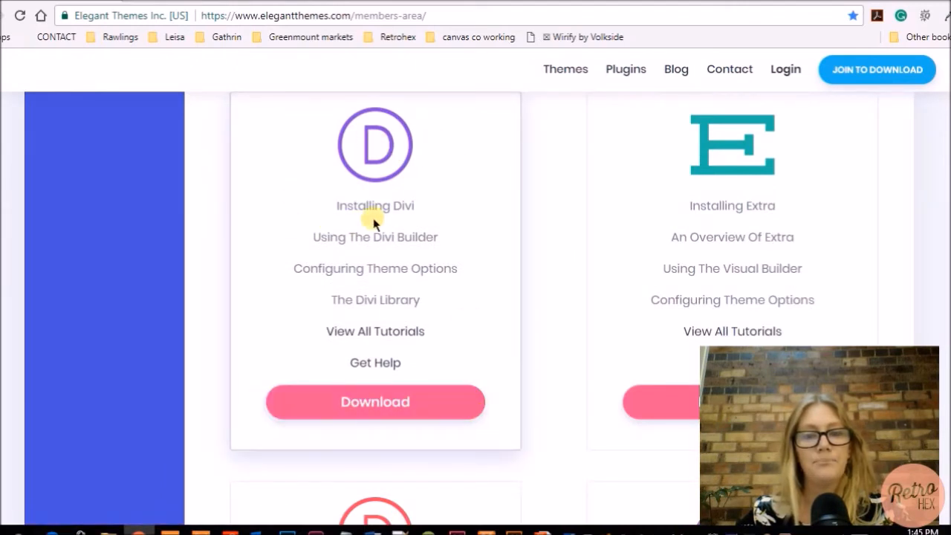
scroll(559, 228, down, 2)
scroll(559, 228, down, 1)
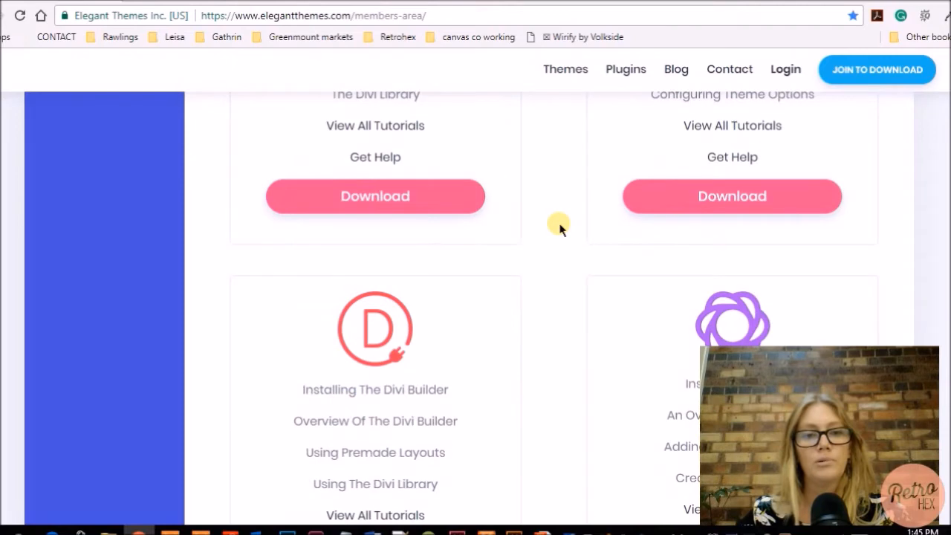
scroll(558, 228, up, 2)
scroll(300, 377, down, 4)
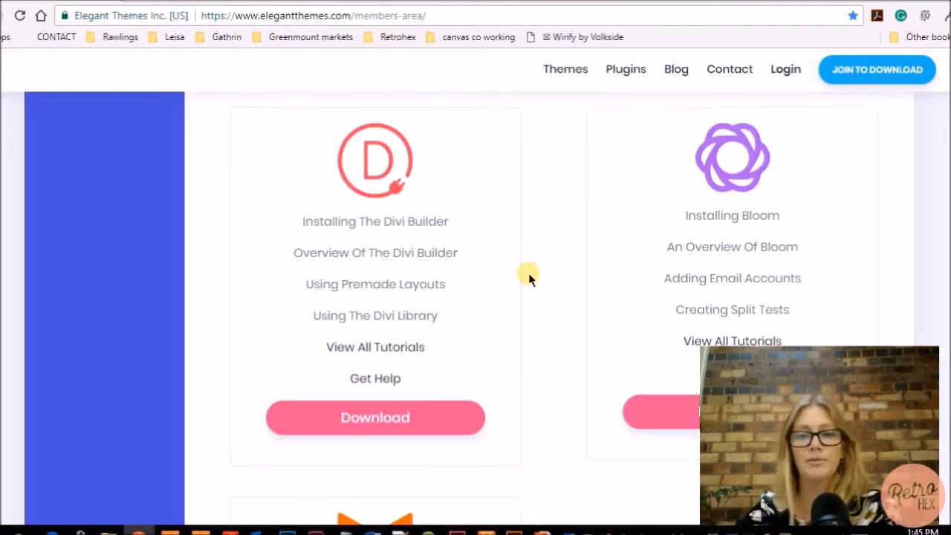
scroll(529, 275, up, 3)
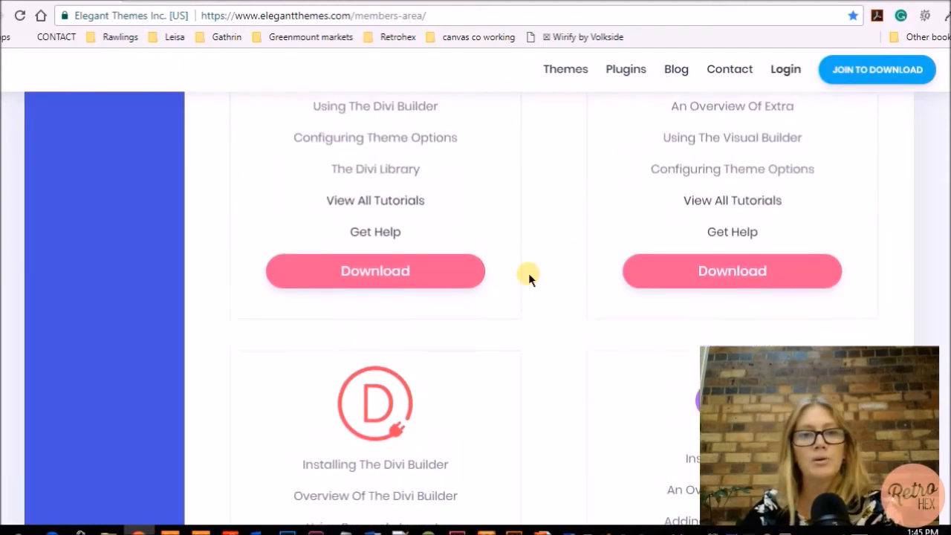
scroll(528, 275, up, 2)
Download the Divi theme zip and the Divi Builder plugin zip
click(389, 402)
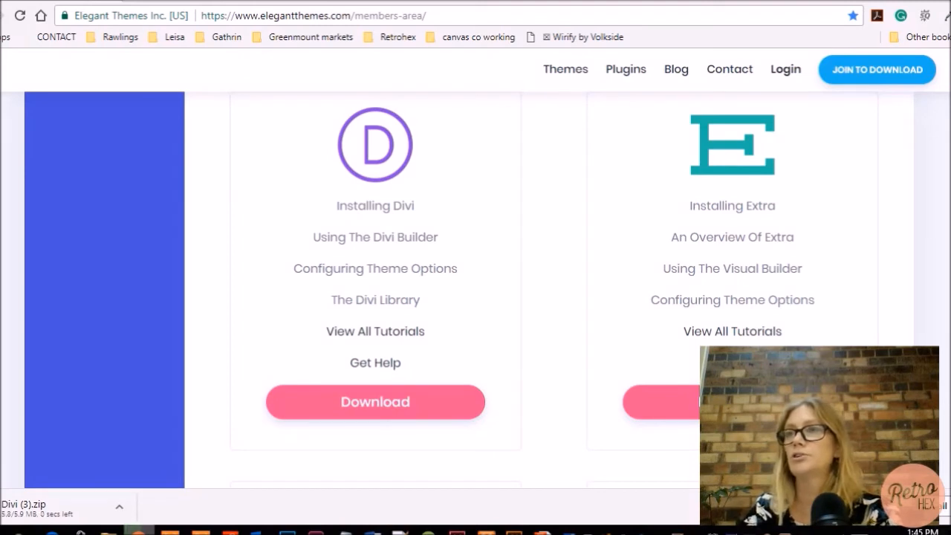
scroll(555, 291, down, 6)
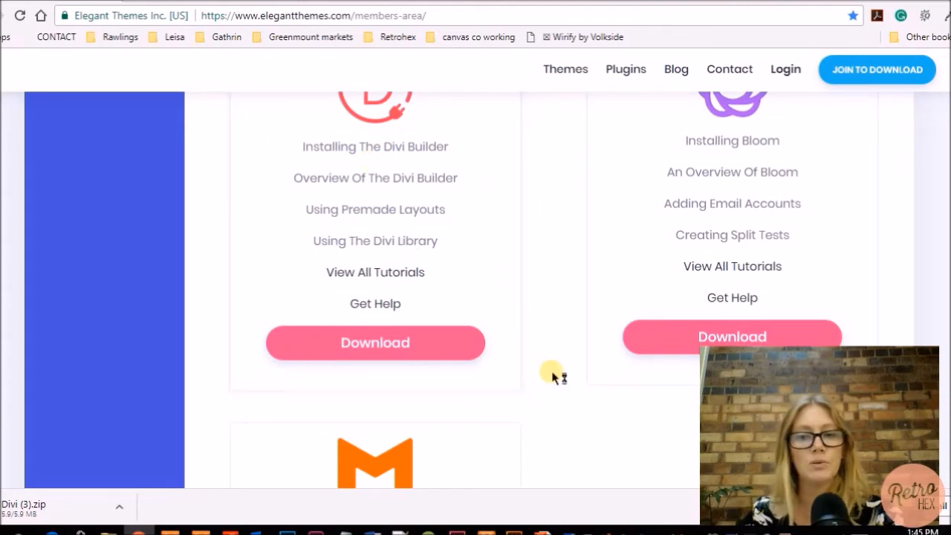
click(387, 347)
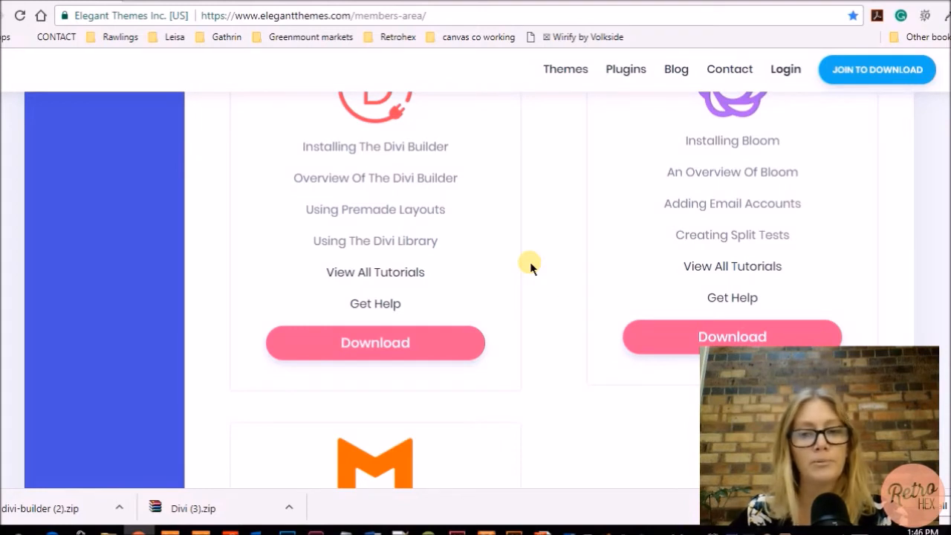
scroll(530, 261, down, 1)
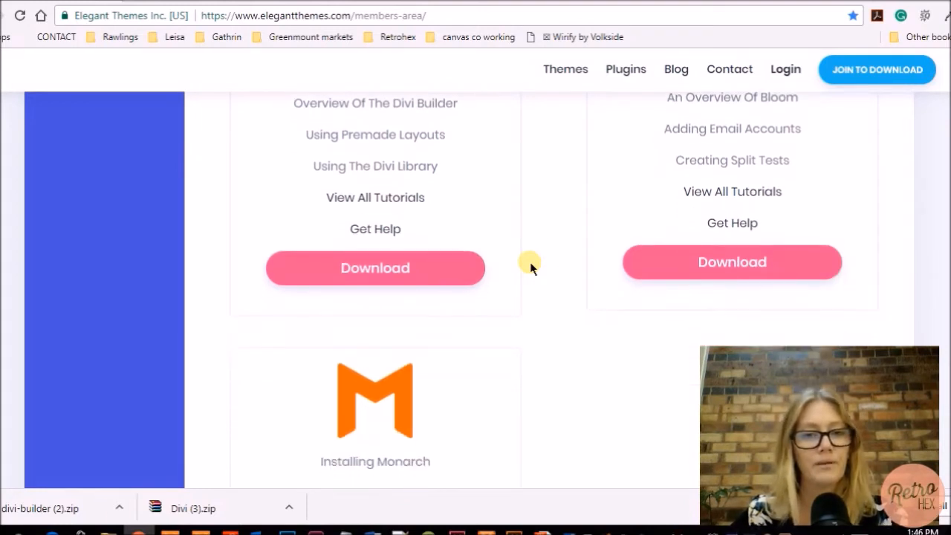
click(290, 510)
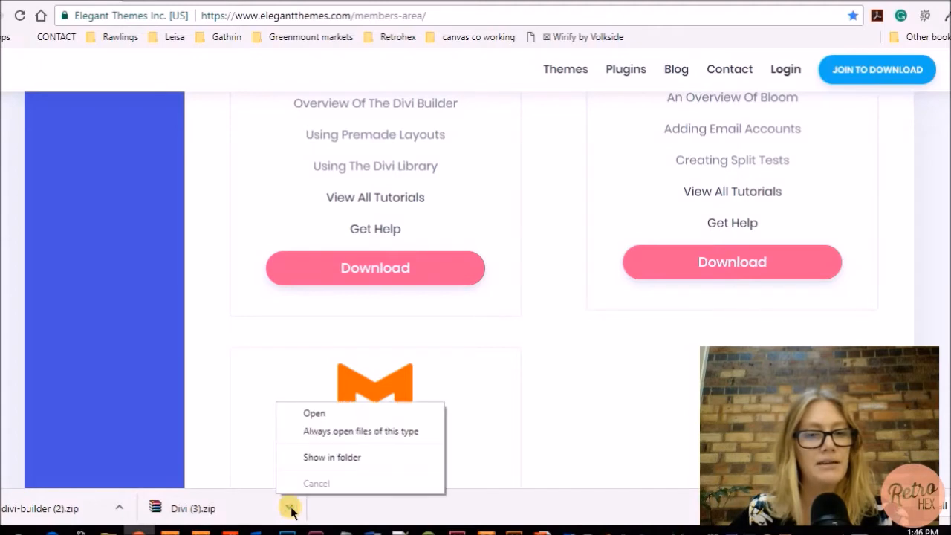
Move Divi (3).zip and divi-builder (2).zip into Documents' Themes and Plugins > Divi folder, replacing existing
click(333, 461)
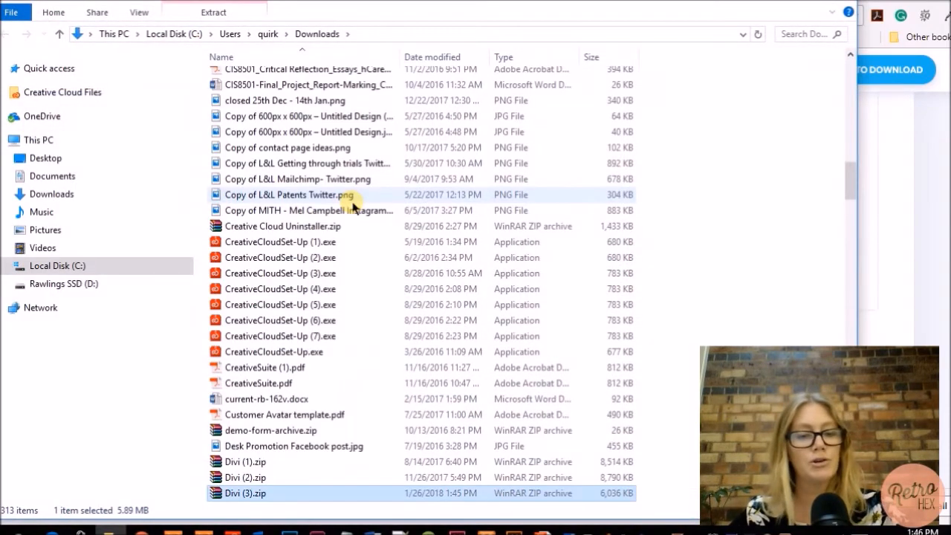
click(49, 178)
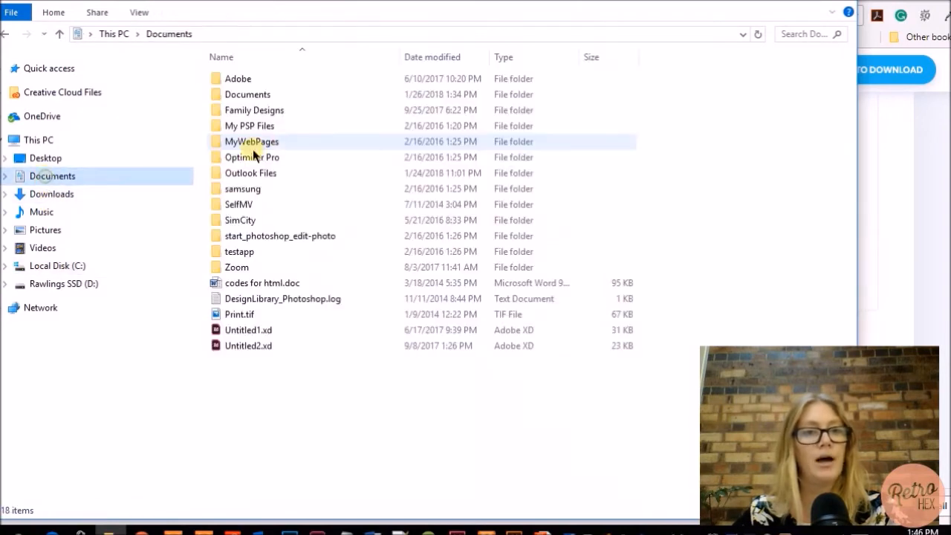
double_click(261, 97)
double_click(265, 111)
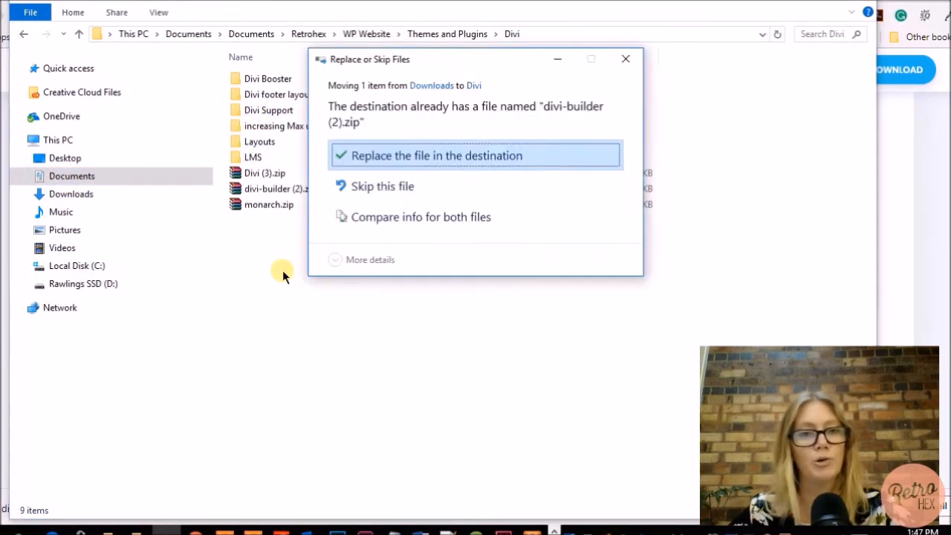
click(401, 157)
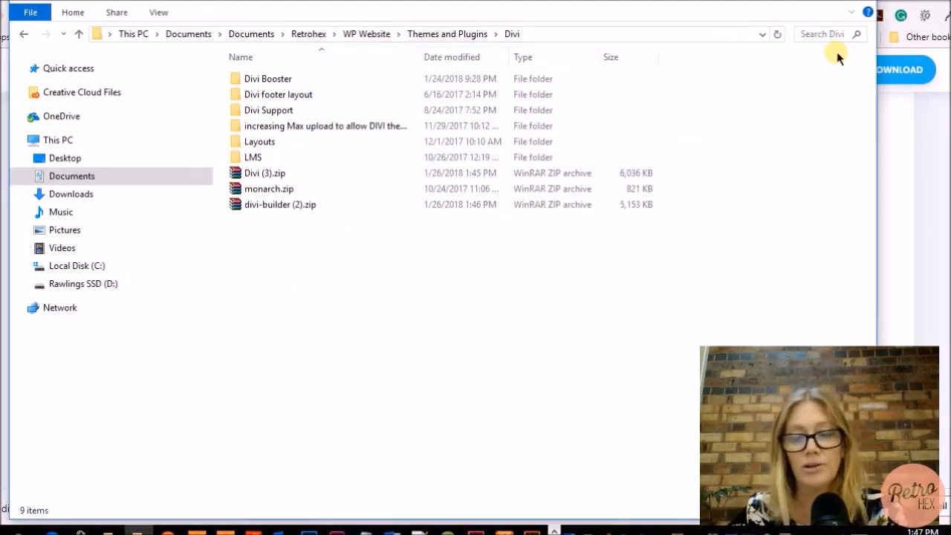
click(859, 2)
scroll(544, 307, up, 5)
scroll(544, 308, up, 6)
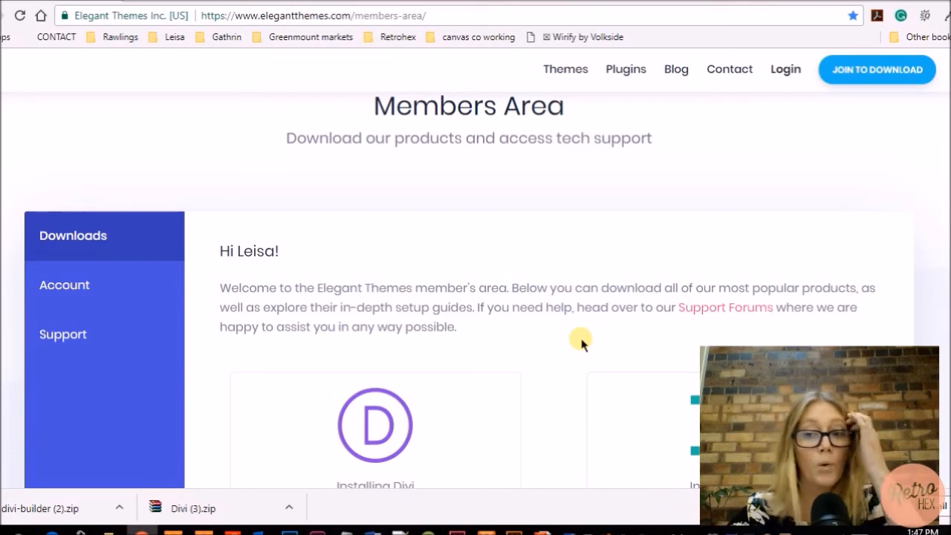
Navigate to thegrowingkitchen.com.au/wp-admin in Chrome
click(394, 16)
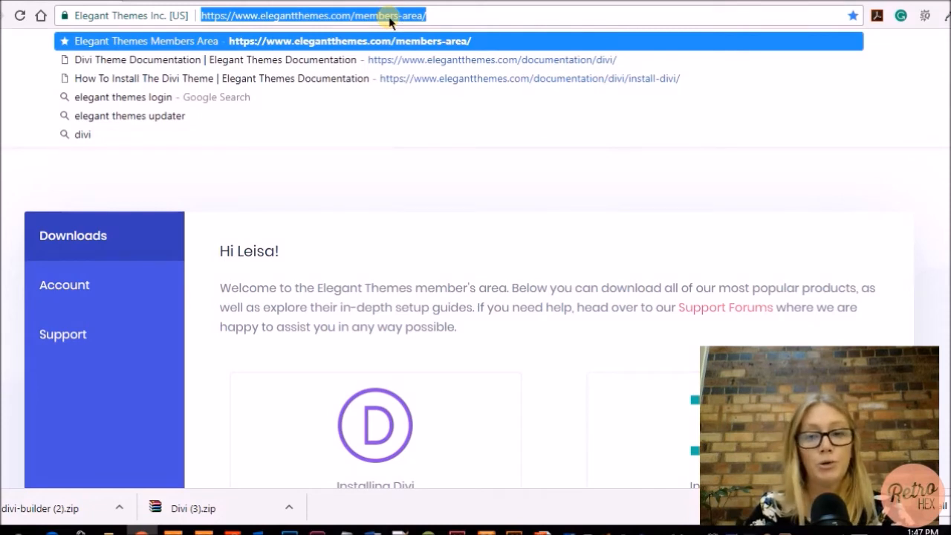
text(thegrwo)
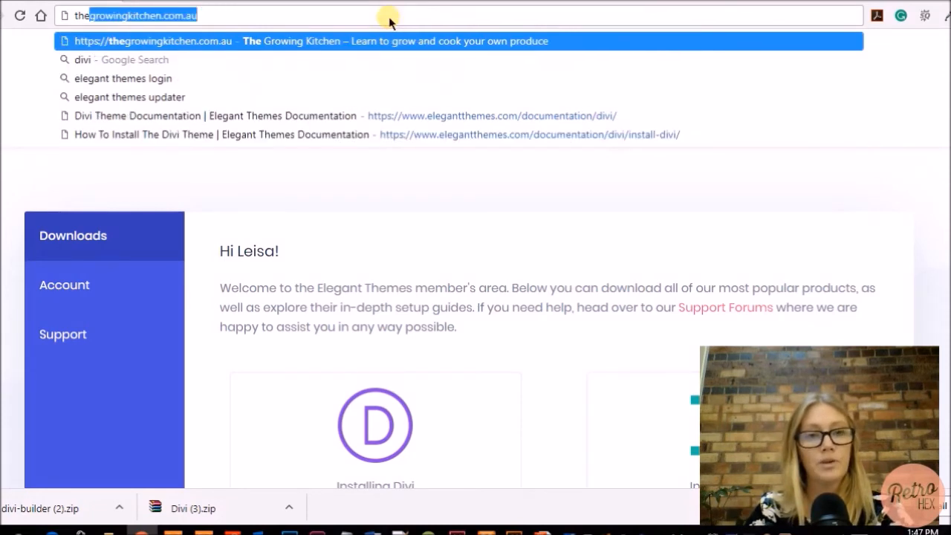
key(BackSpace)
key(BackSpace)
text(owign)
key(BackSpace)
key(BackSpace)
key(BackSpace)
key(BackSpace)
key(BackSpace)
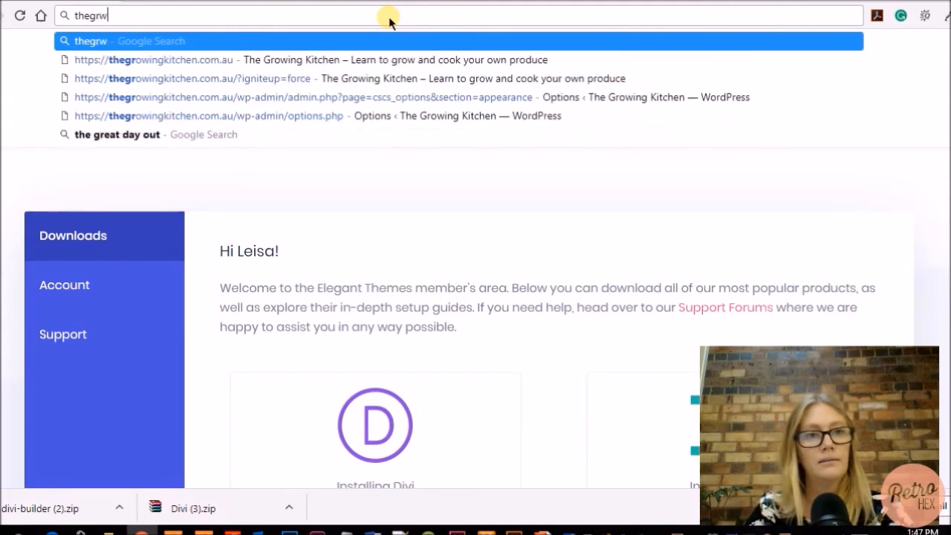
text(owingkitchen.com.au)
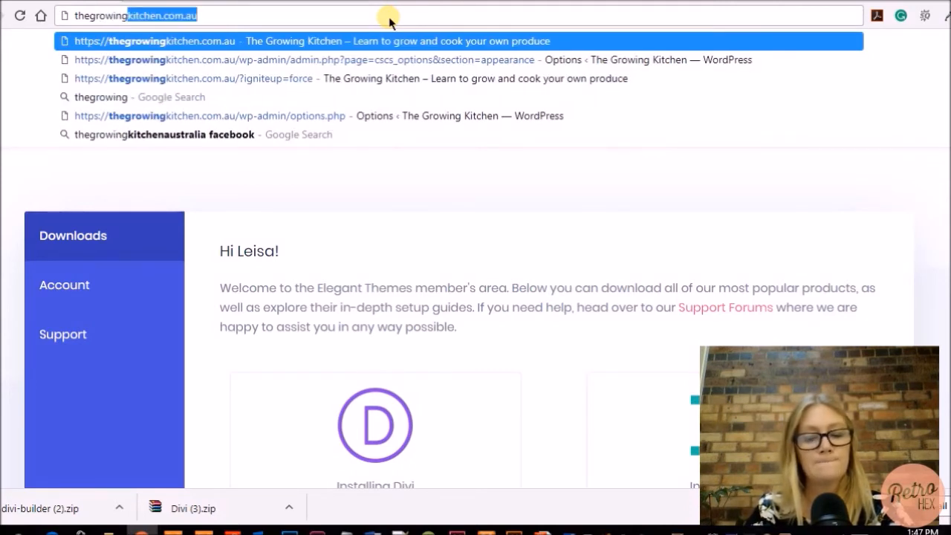
key(Right)
text(/)
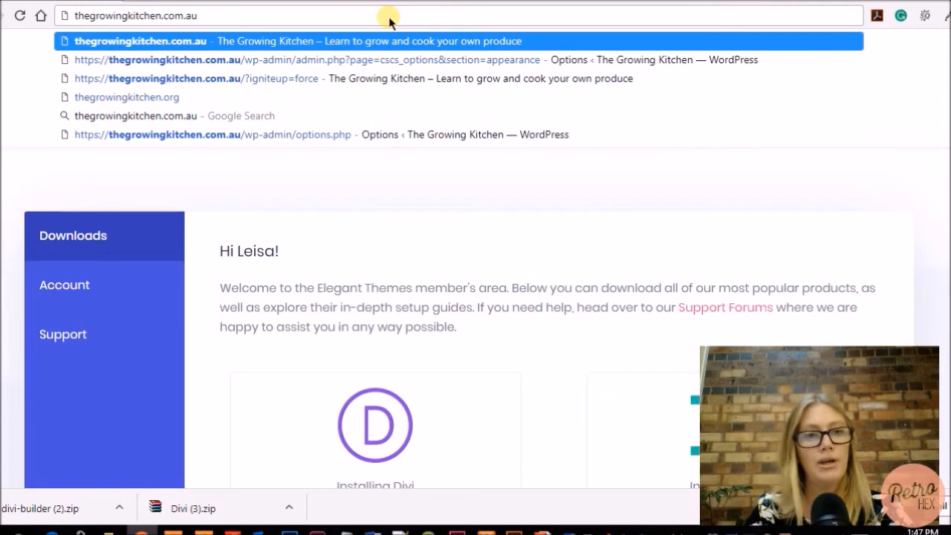
text(wp)
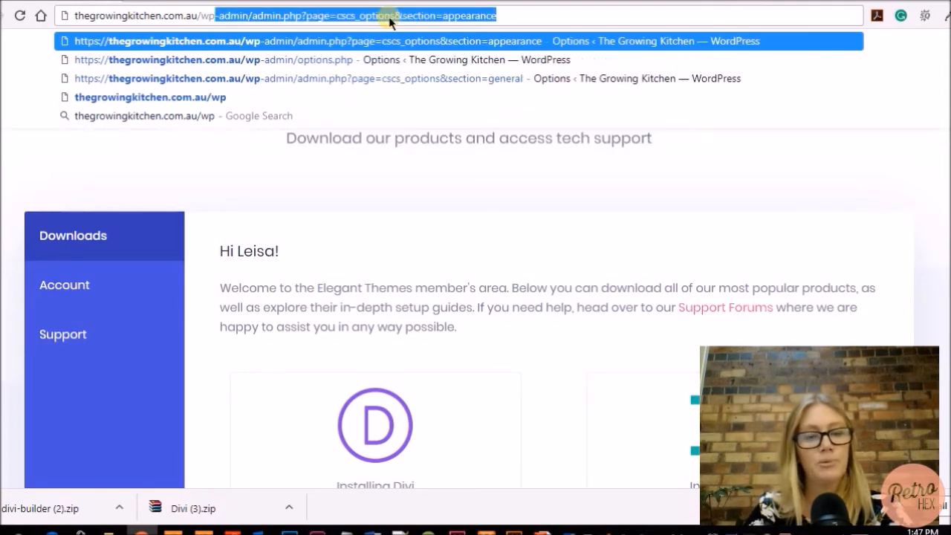
text(-admin)
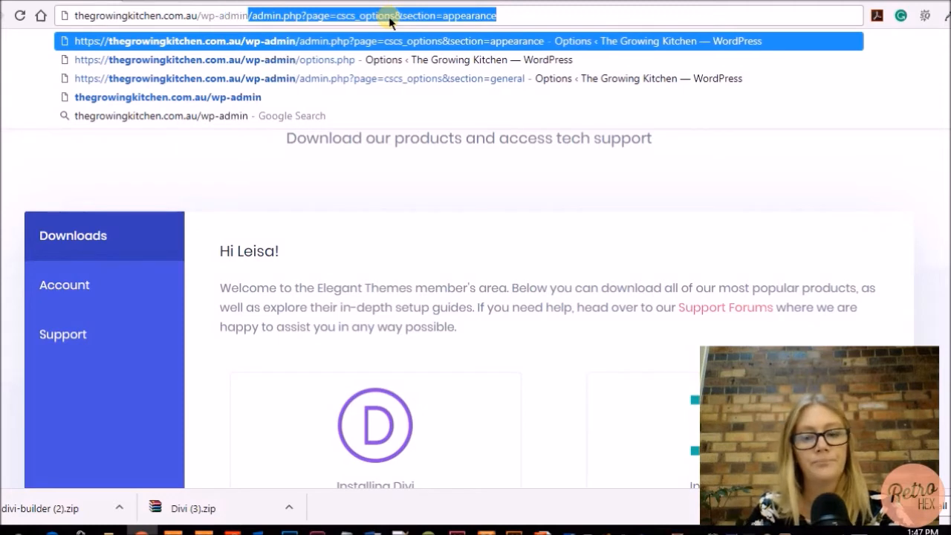
key(Delete)
key(Return)
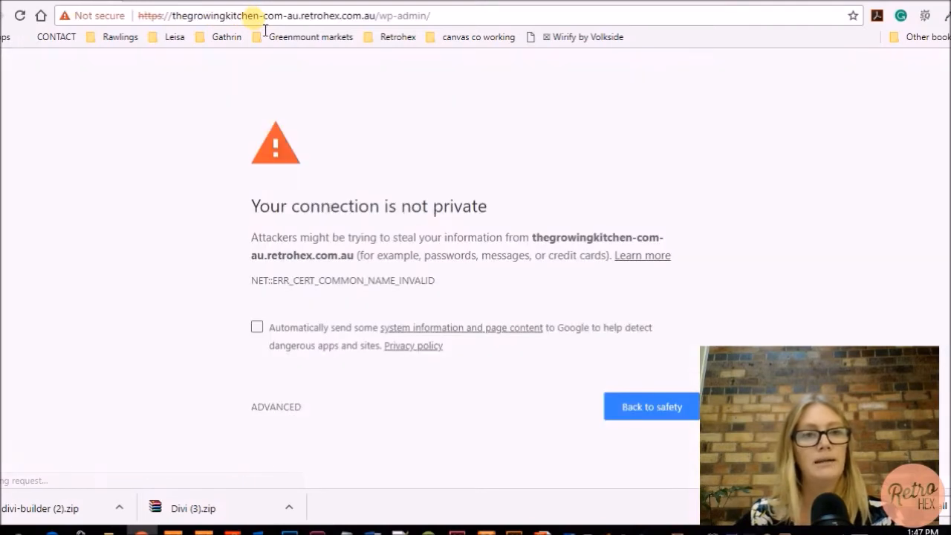
Log in at the WordPress login screen to open The Growing Kitchen Dashboard
click(431, 269)
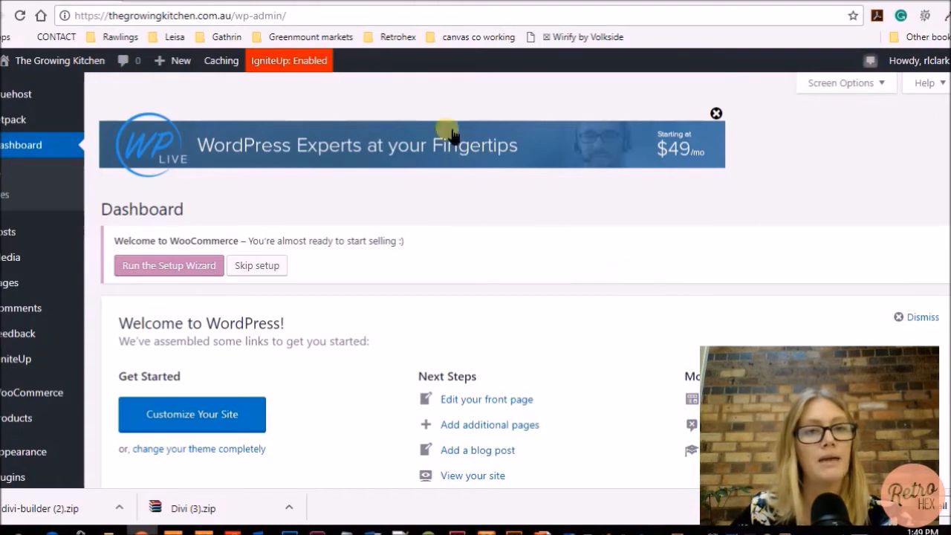
click(340, 15)
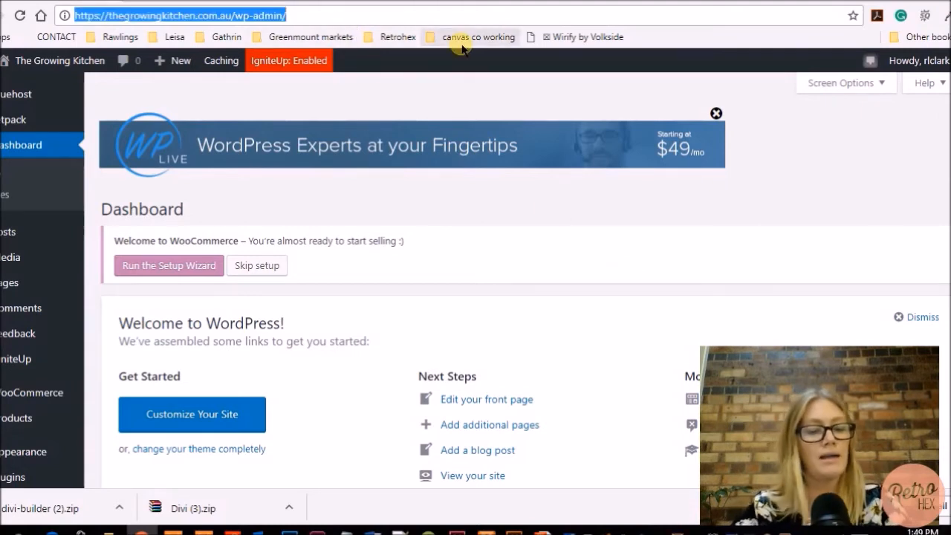
Log in at bluehost.com and use Log in to WordPress on The Growing Kitchen's My Sites card
click(462, 44)
text(blu)
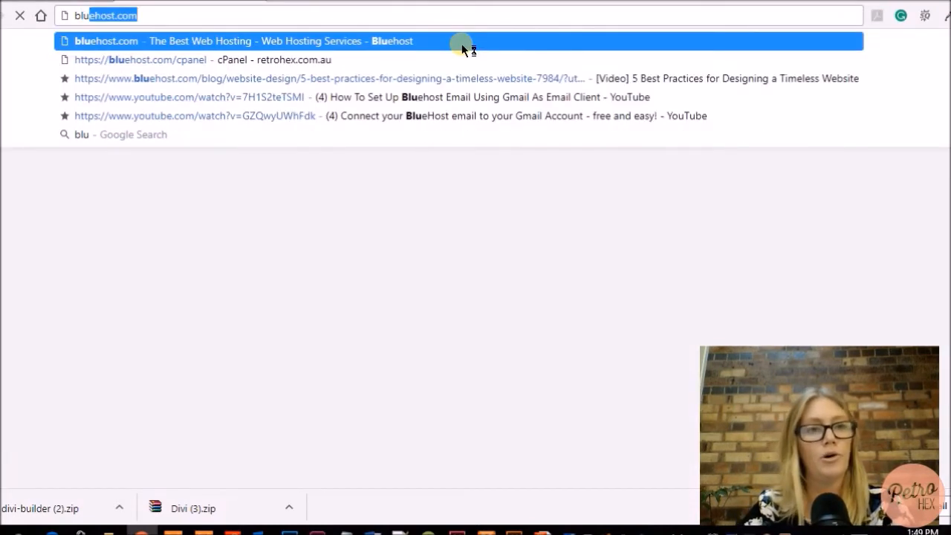
text(ehost)
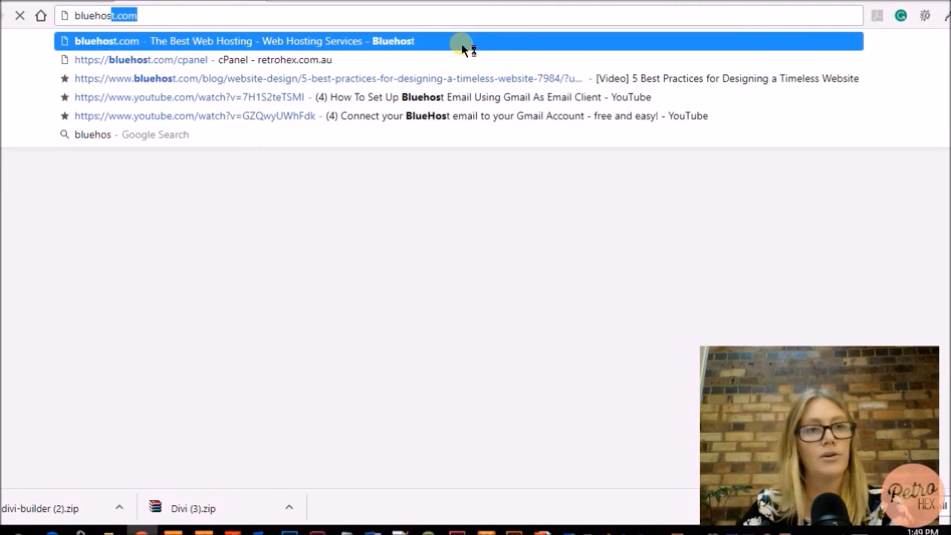
text(.com)
key(Return)
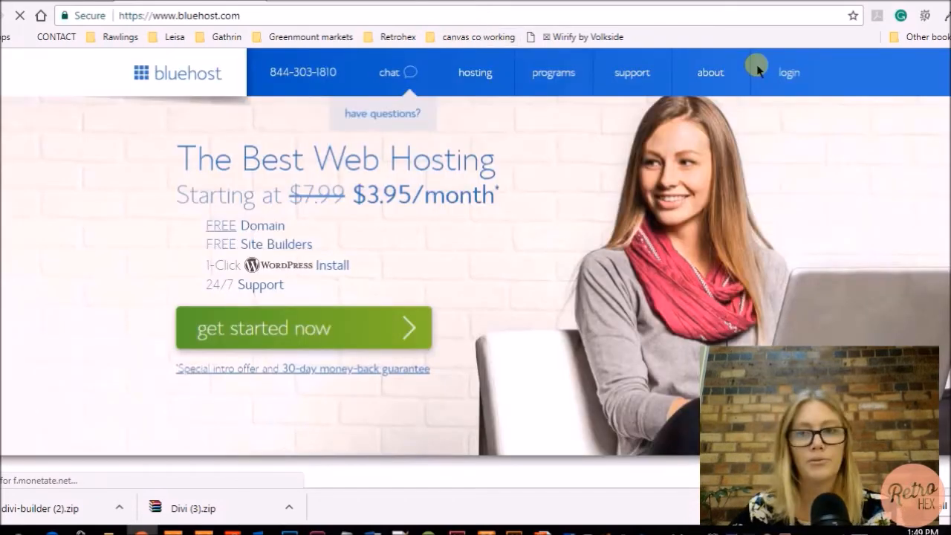
click(789, 72)
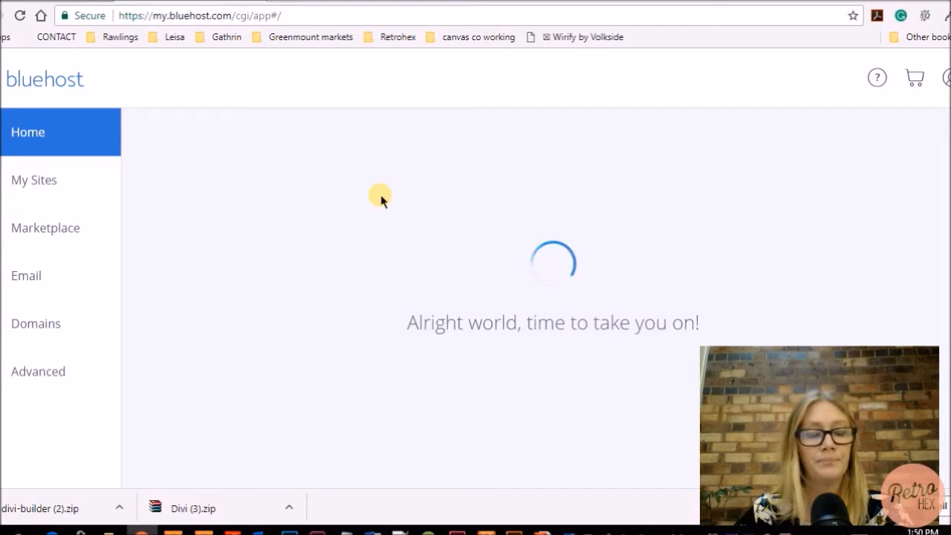
click(33, 180)
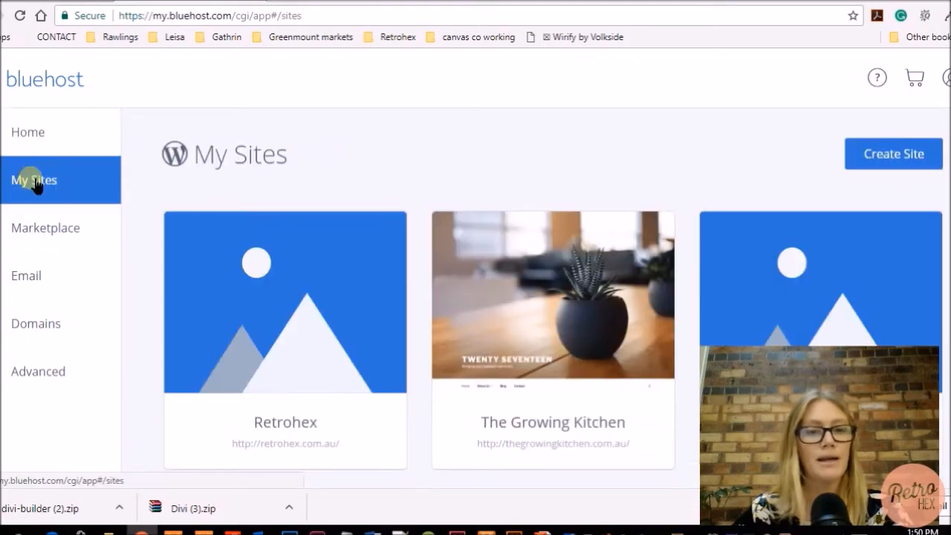
mouse_move(571, 320)
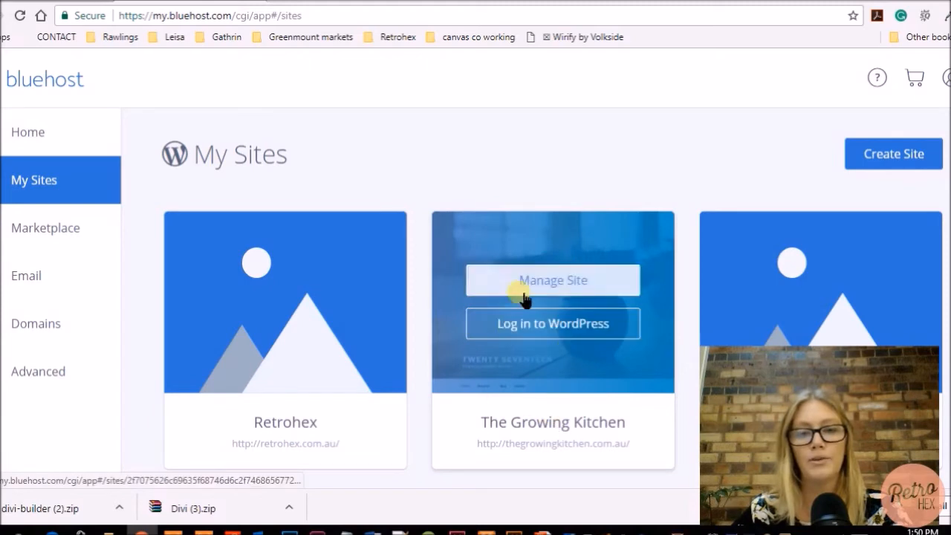
click(548, 329)
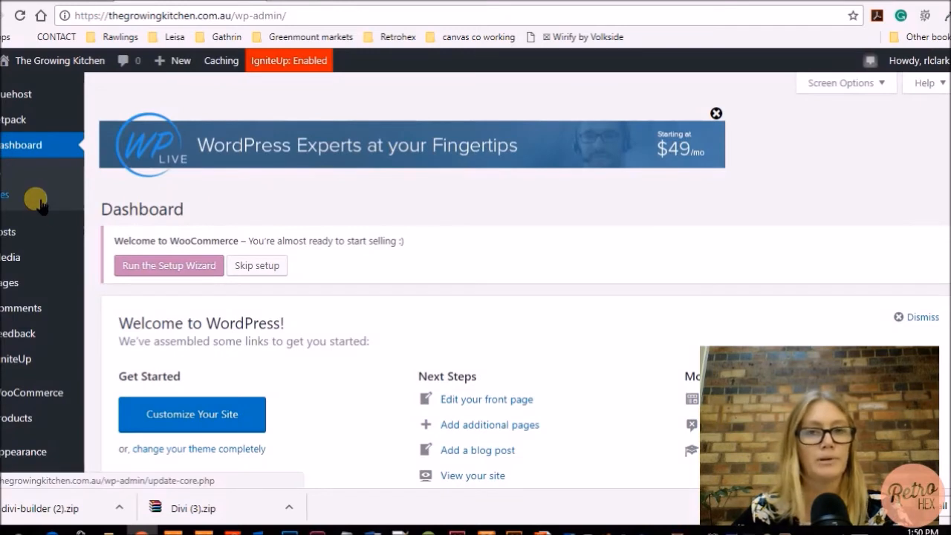
Resize the browser window, close the duplicate Dashboard tab and return to the Dashboard home
click(928, 1)
drag(402, 503, 405, 528)
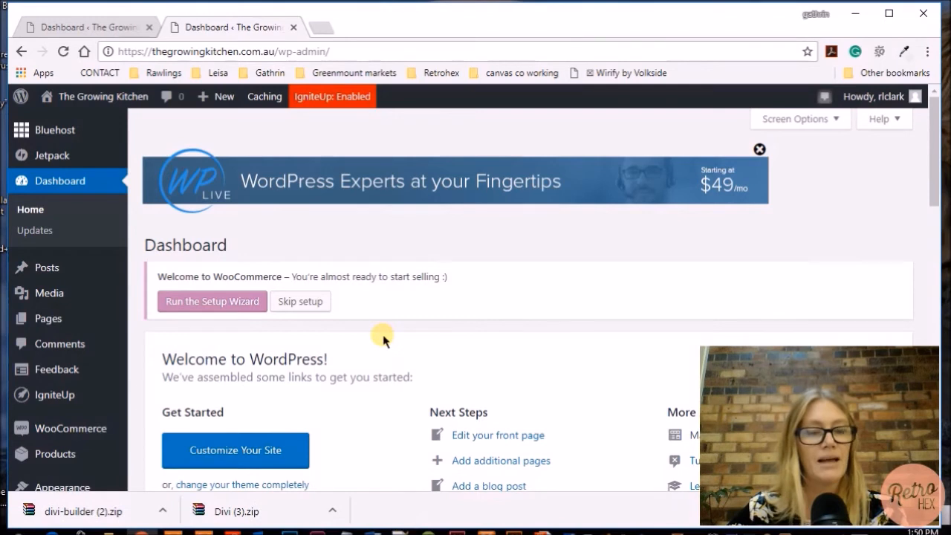
key(ctrl+w)
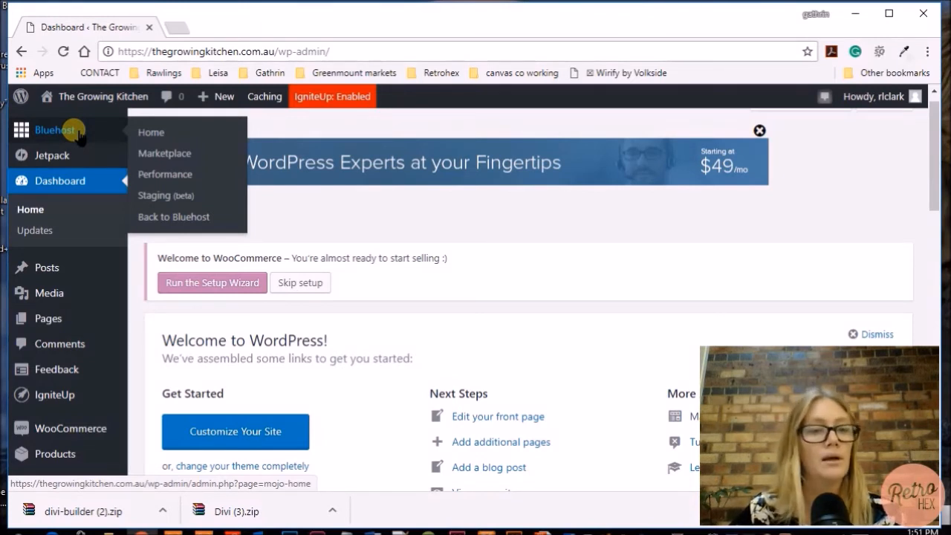
scroll(66, 189, down, 1)
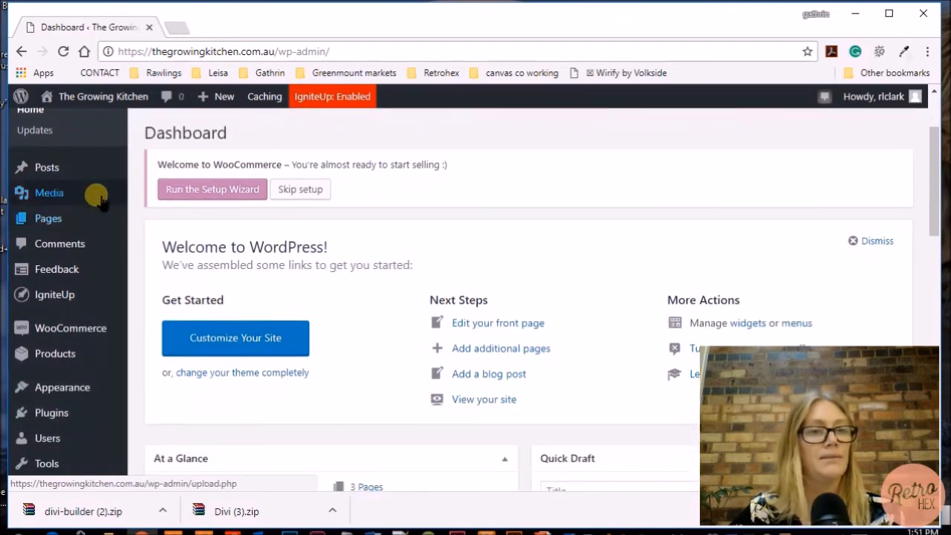
mouse_move(56, 170)
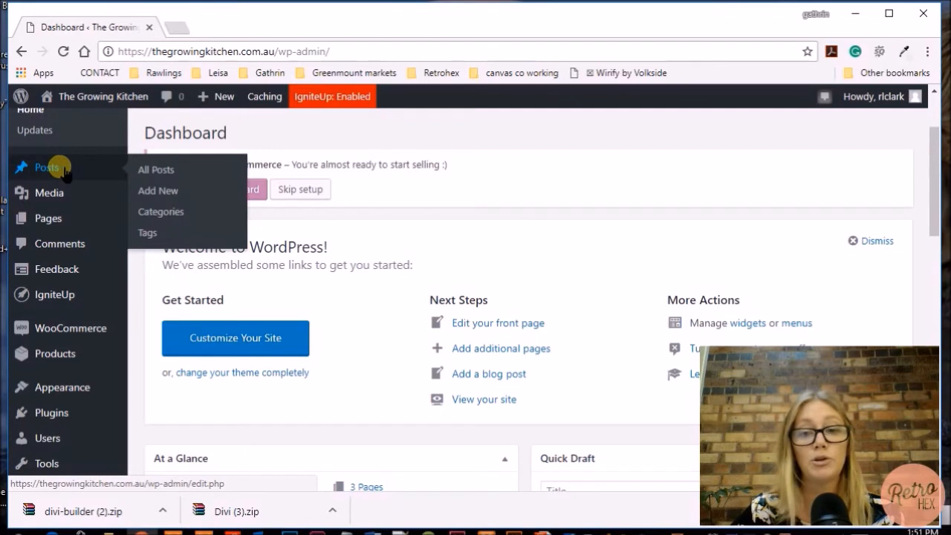
mouse_move(57, 195)
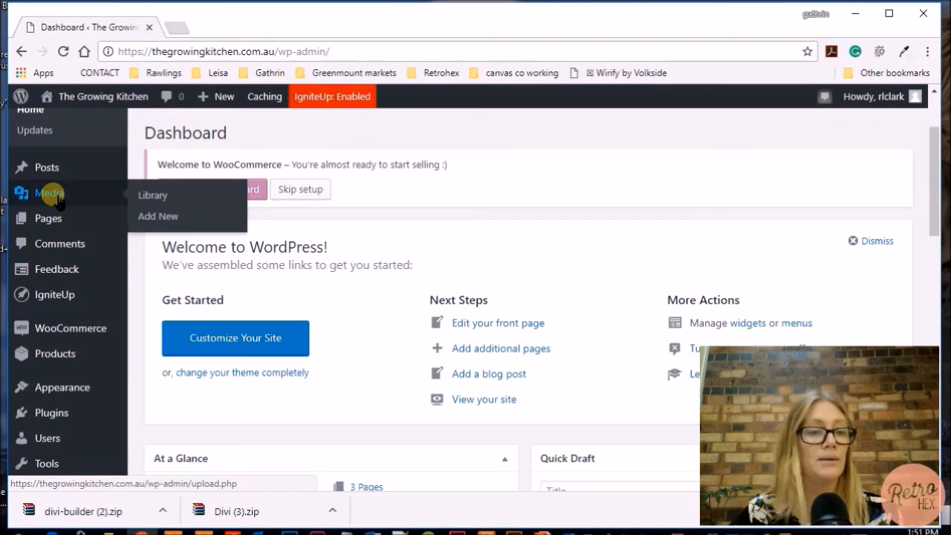
mouse_move(65, 217)
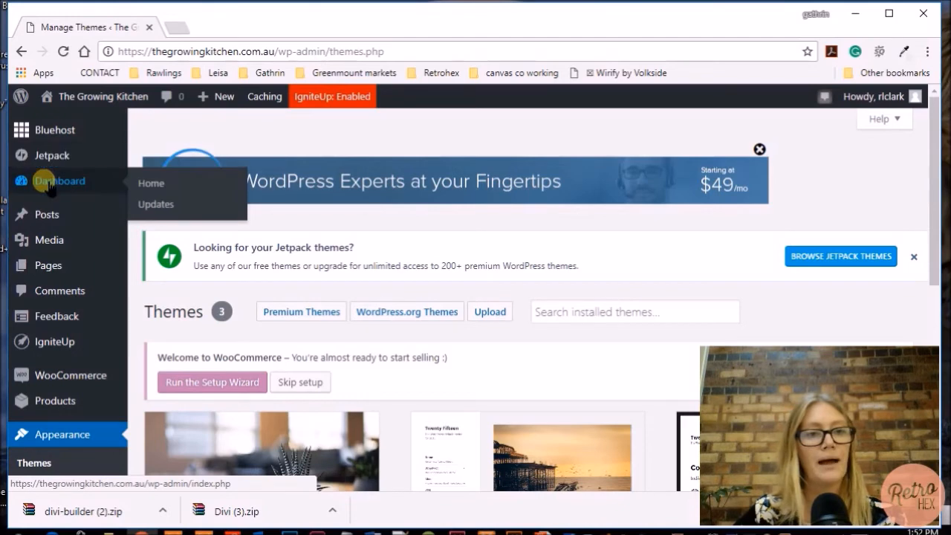
click(70, 179)
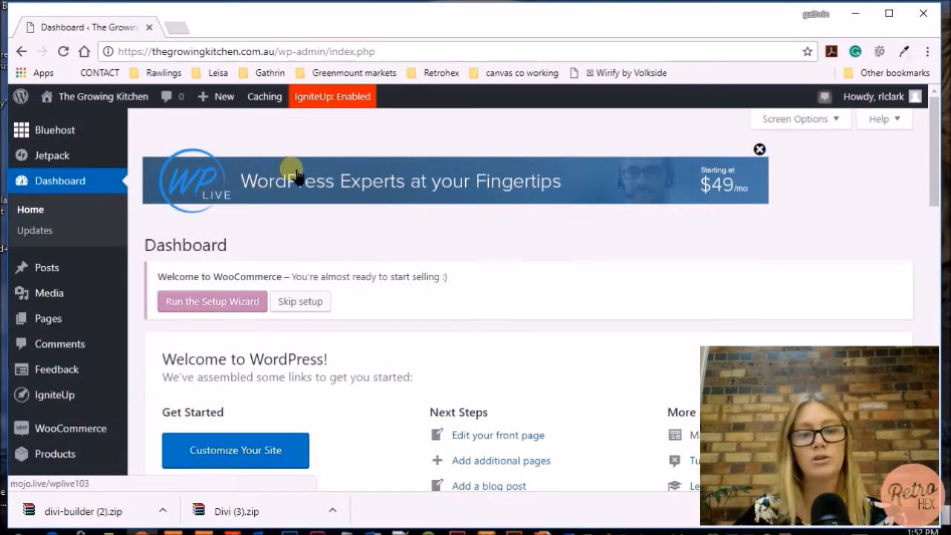
Dismiss the WP Live advertising banner and the Welcome to WordPress panel
scroll(563, 221, down, 1)
scroll(562, 221, down, 3)
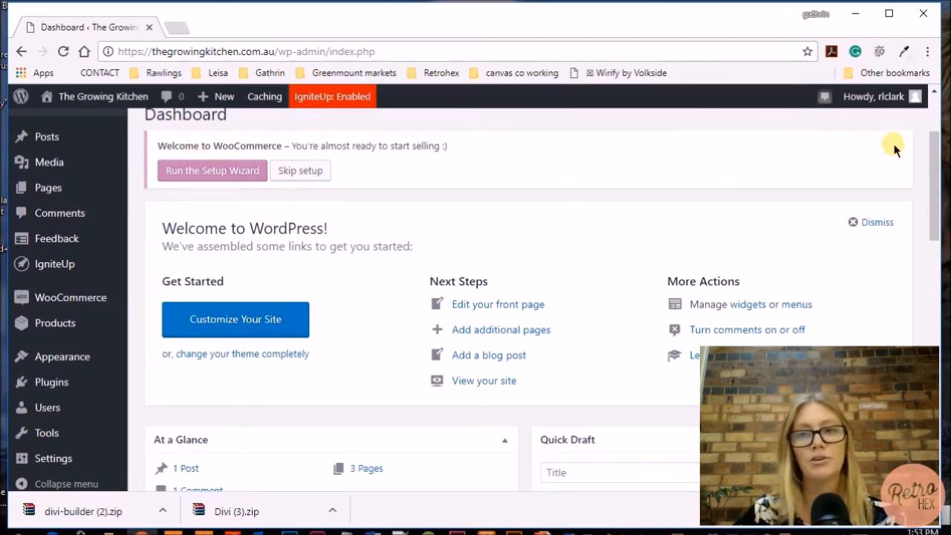
scroll(420, 223, down, 1)
scroll(419, 223, down, 2)
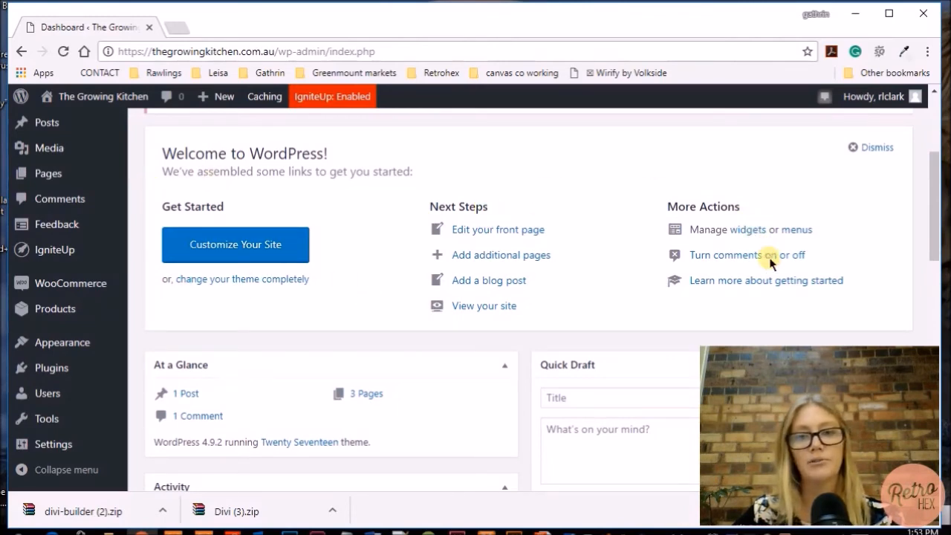
scroll(414, 298, up, 4)
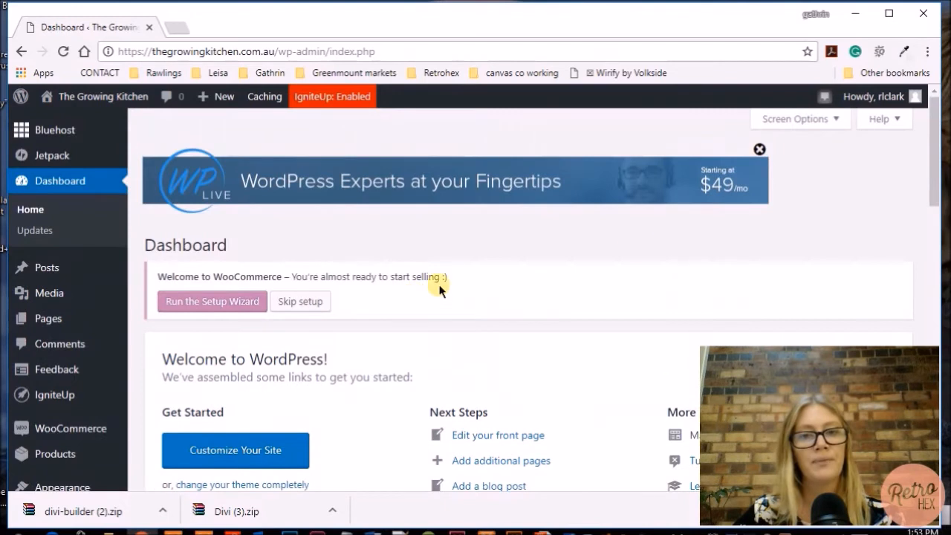
click(759, 150)
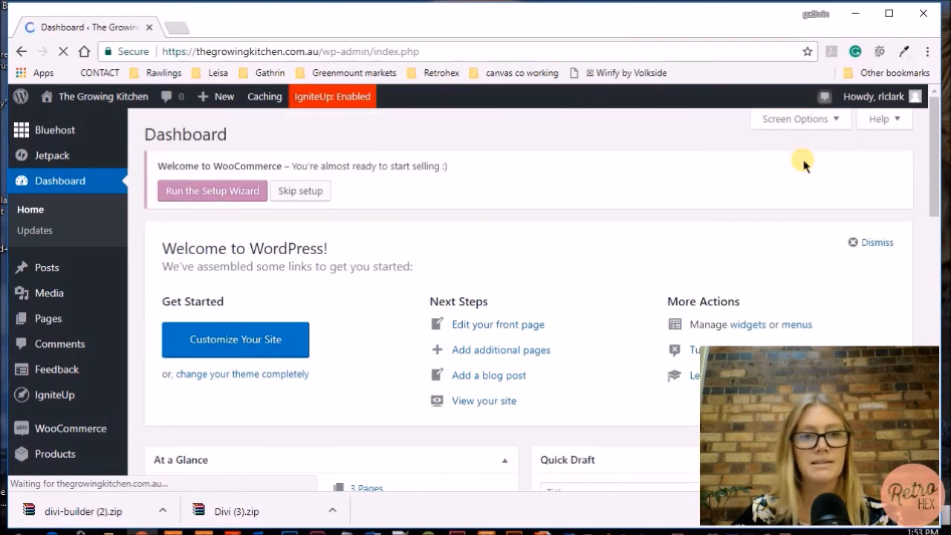
scroll(802, 161, down, 2)
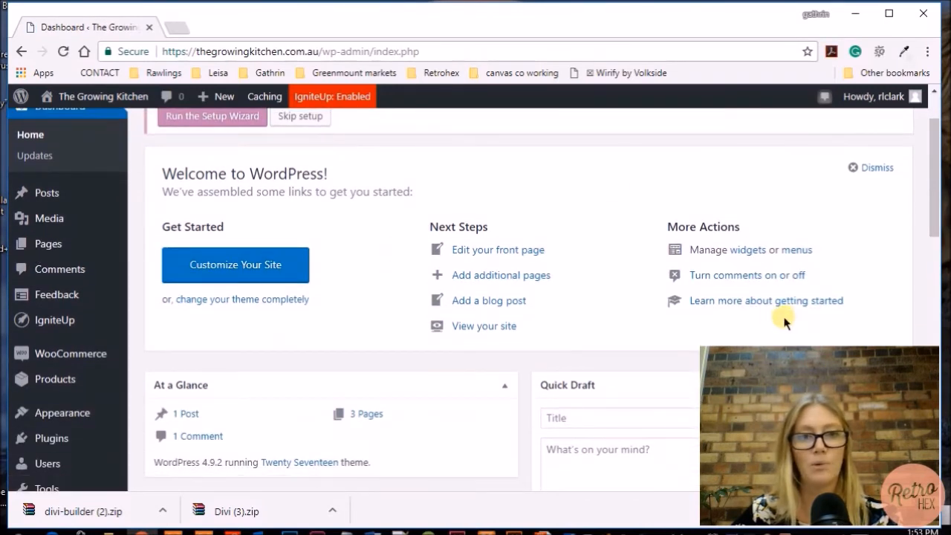
click(858, 168)
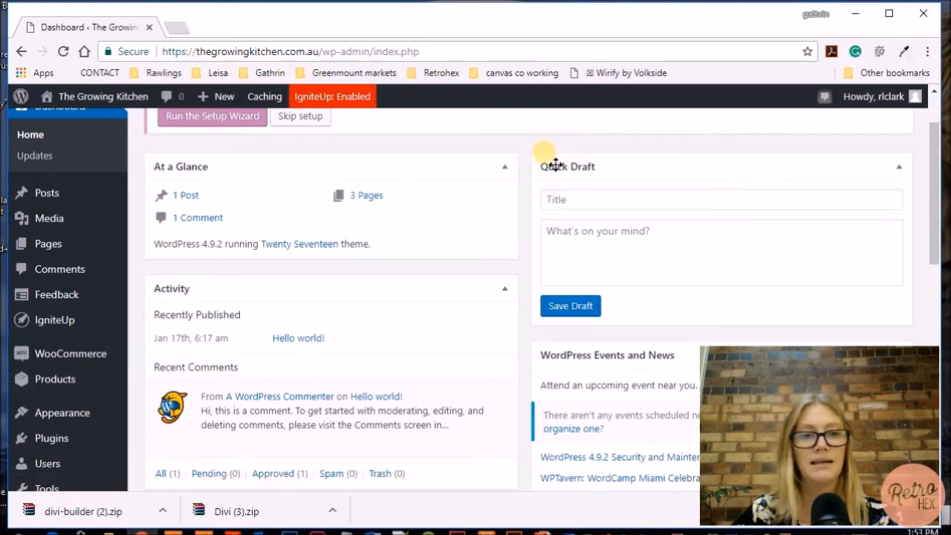
Review the Dashboard summary and bring up the Appearance flyout submenu in the sidebar
scroll(553, 162, down, 1)
scroll(554, 162, up, 1)
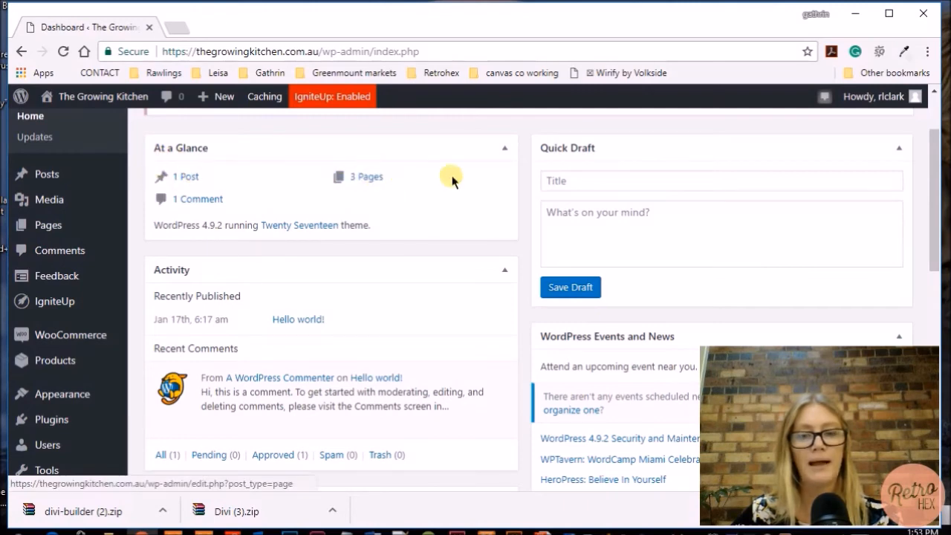
scroll(526, 176, down, 3)
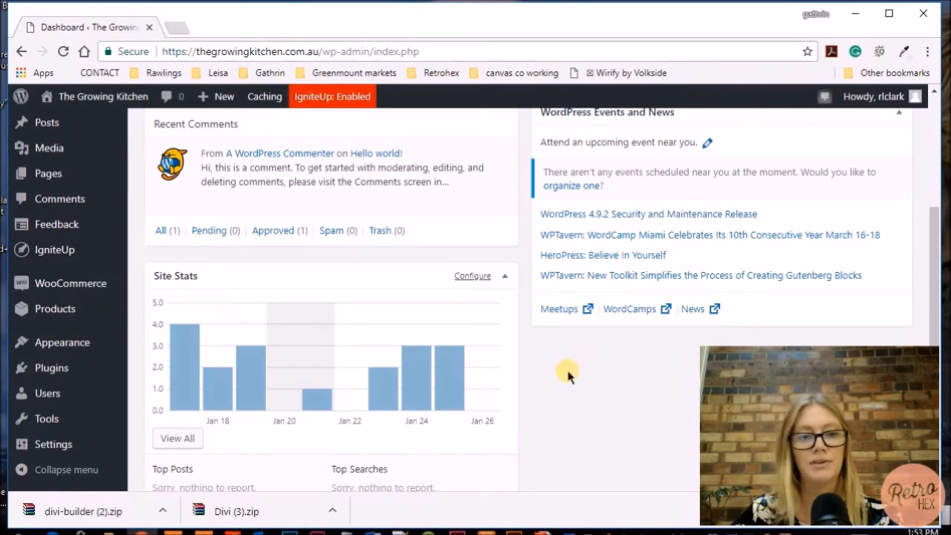
scroll(564, 373, down, 3)
scroll(566, 375, up, 1)
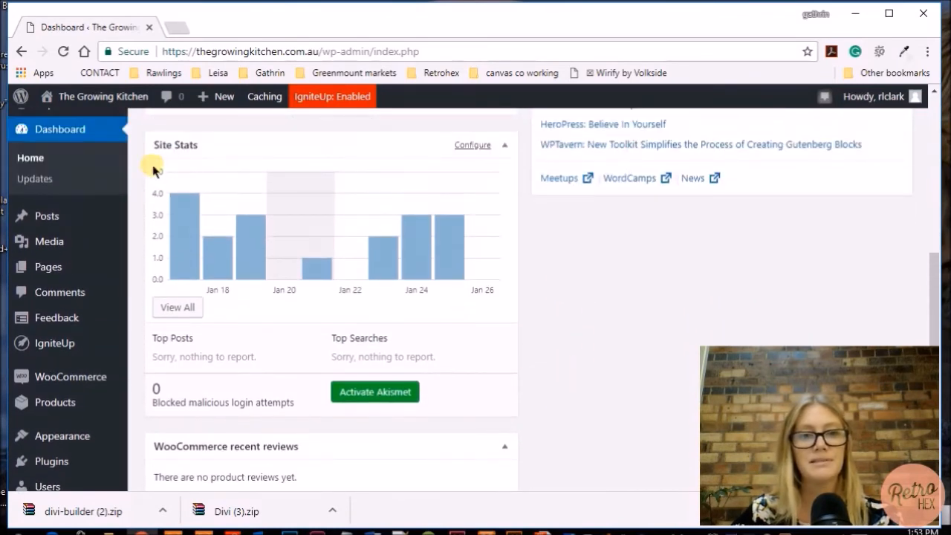
scroll(540, 311, down, 3)
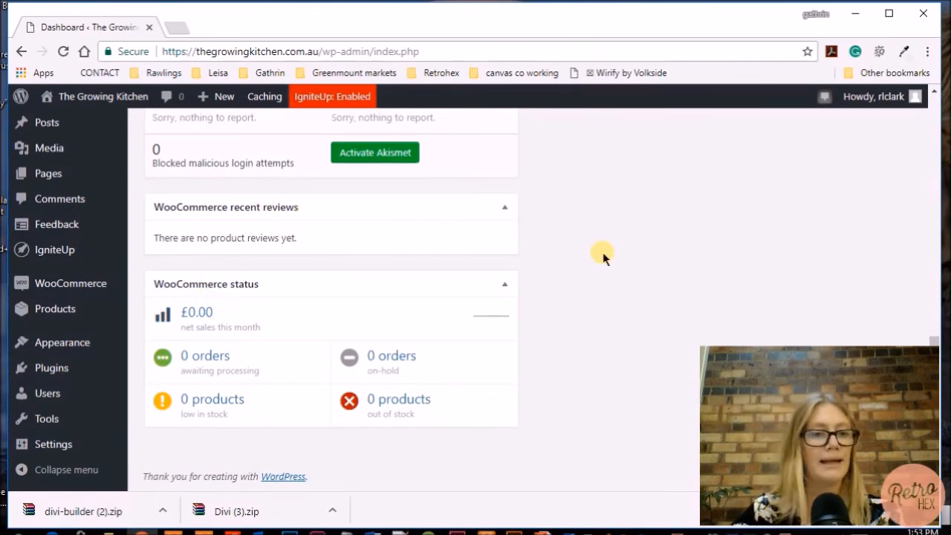
scroll(569, 318, up, 6)
scroll(520, 268, up, 2)
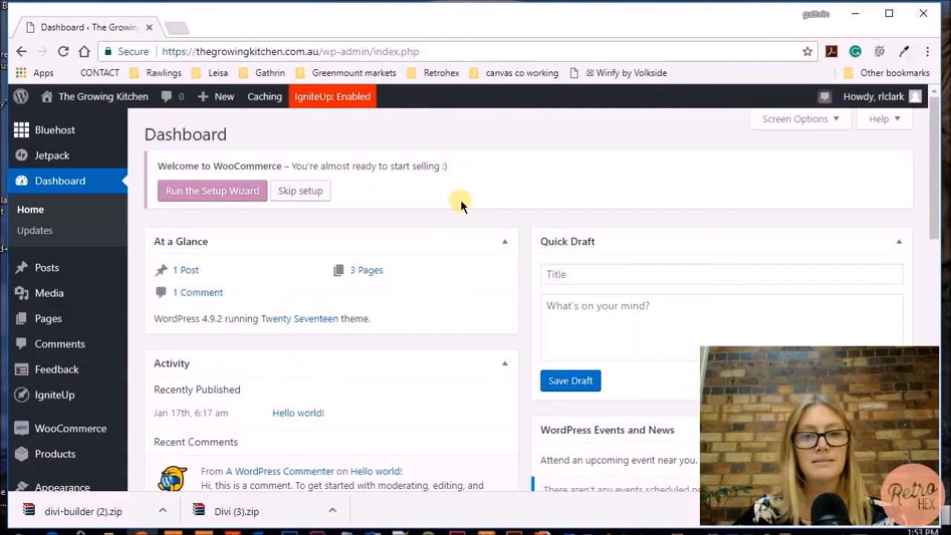
mouse_move(113, 267)
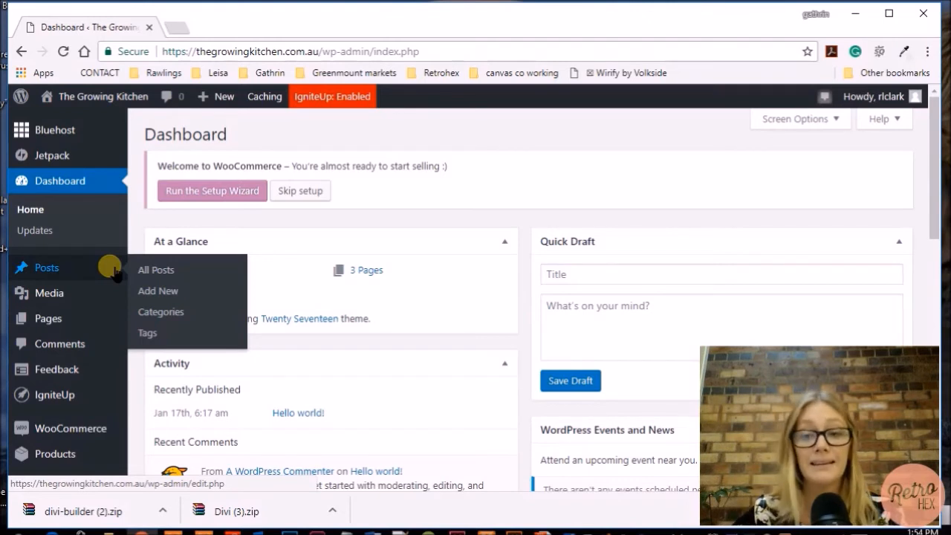
scroll(111, 269, down, 3)
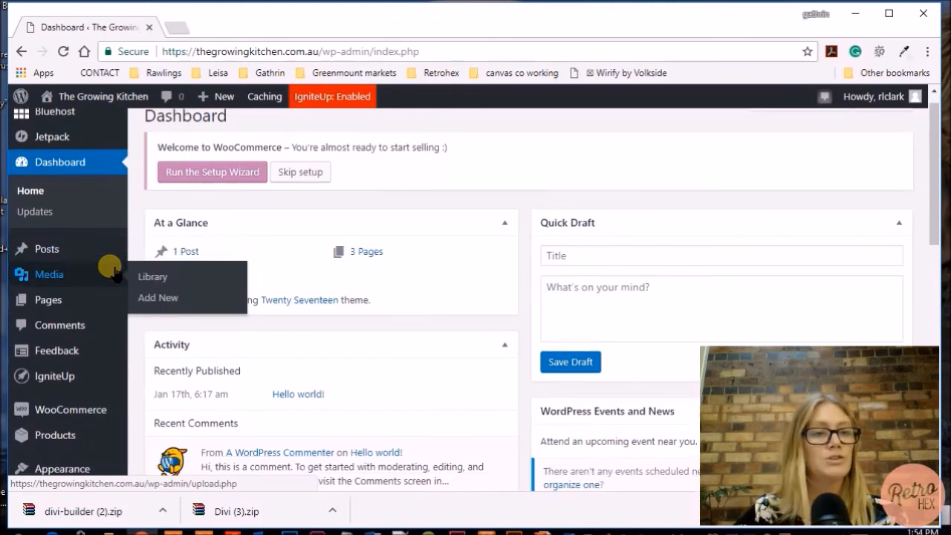
scroll(111, 269, down, 2)
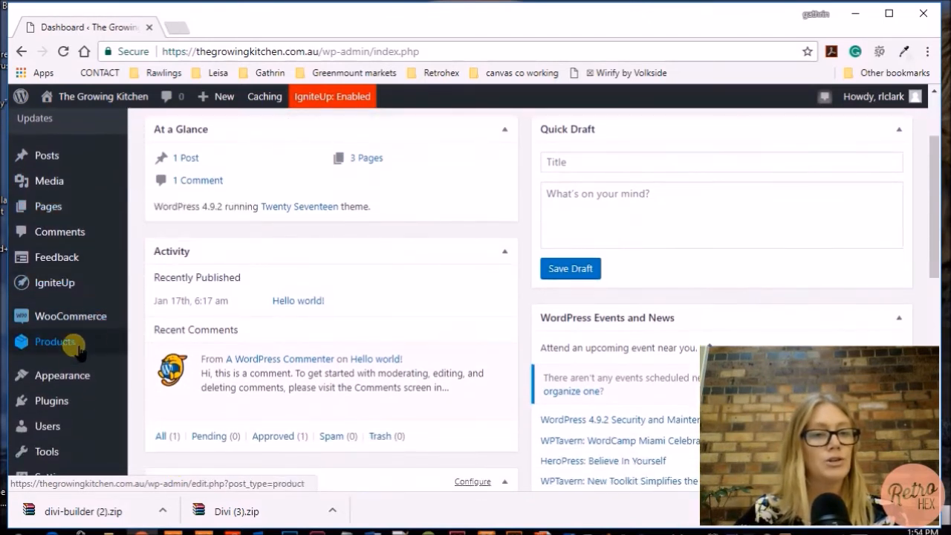
mouse_move(73, 375)
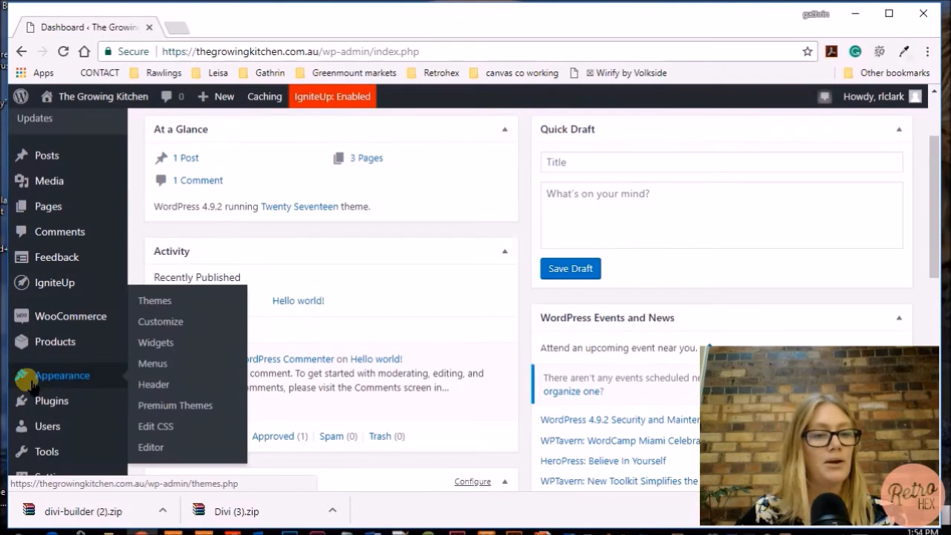
Go to Appearance > Themes to see the 3 installed themes, with Twenty Seventeen active
click(157, 303)
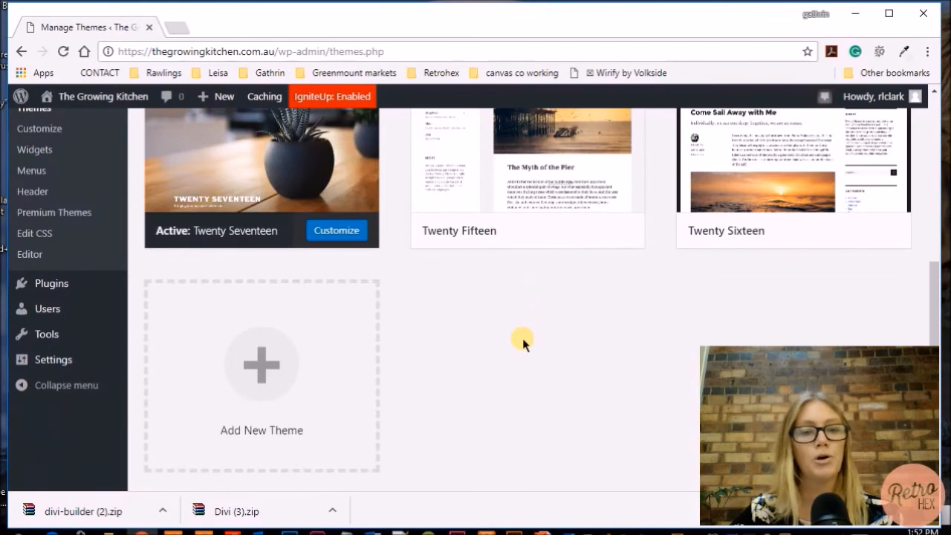
scroll(522, 338, up, 3)
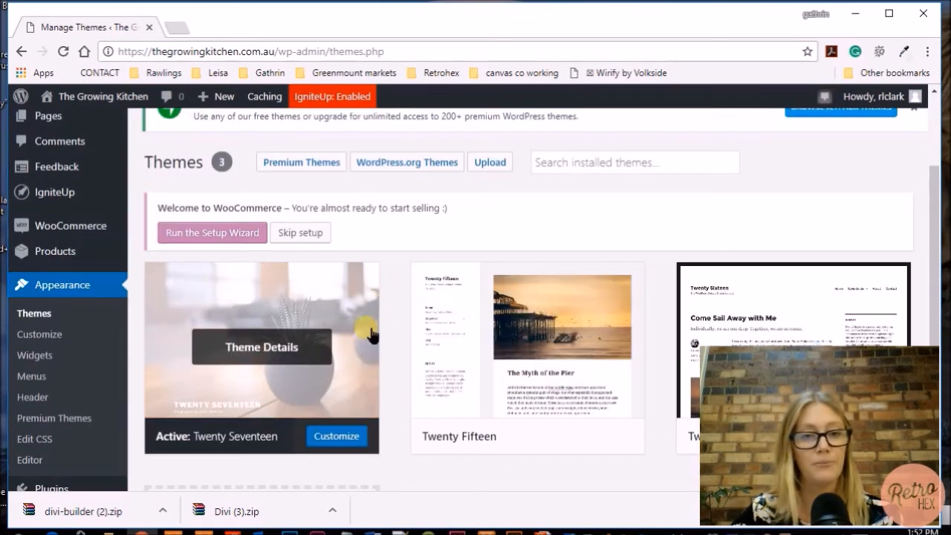
scroll(398, 195, down, 1)
scroll(397, 195, up, 3)
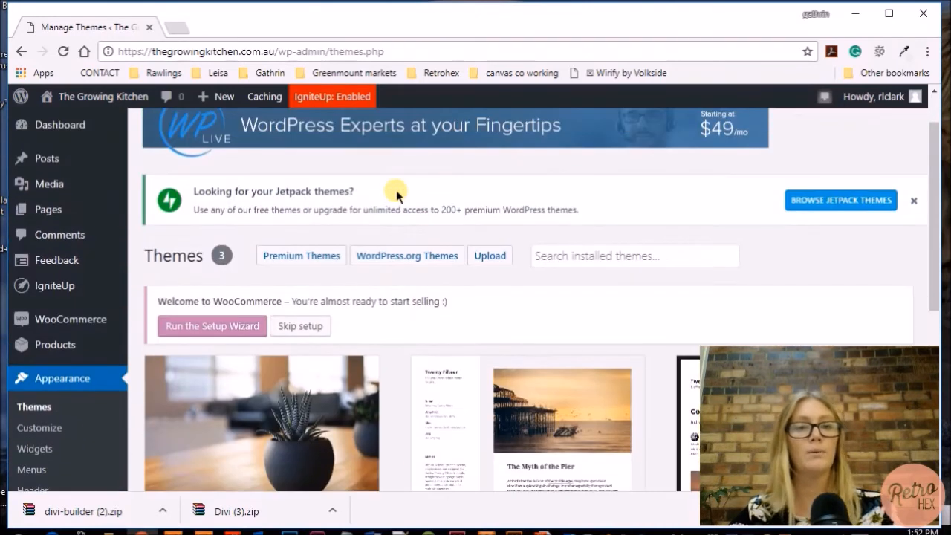
scroll(397, 195, up, 2)
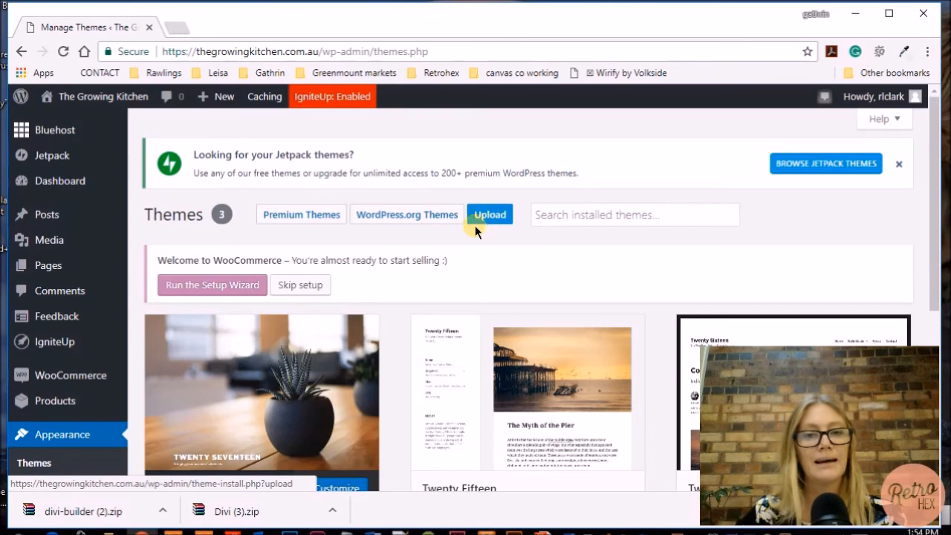
Go to Add Themes, close the Jetpack notice, and browse the 2817-theme grid
click(492, 217)
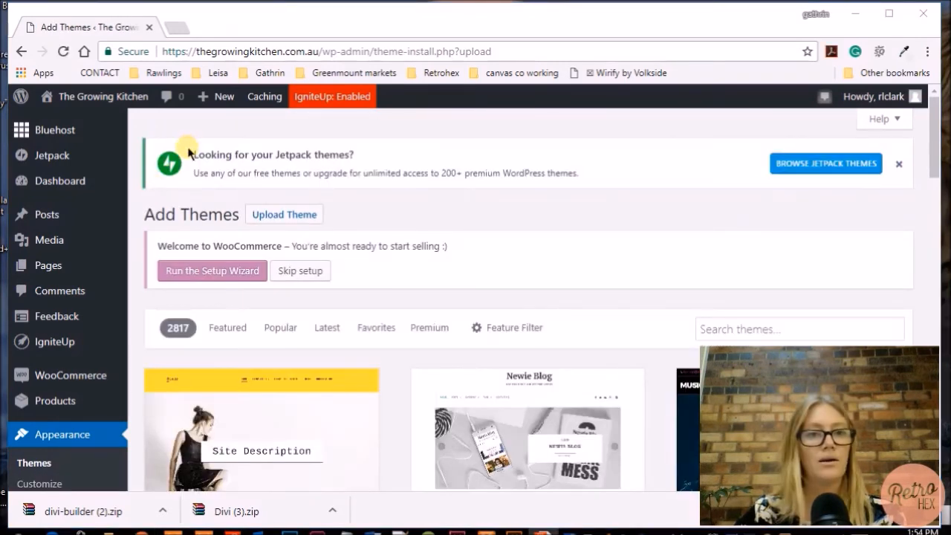
click(898, 164)
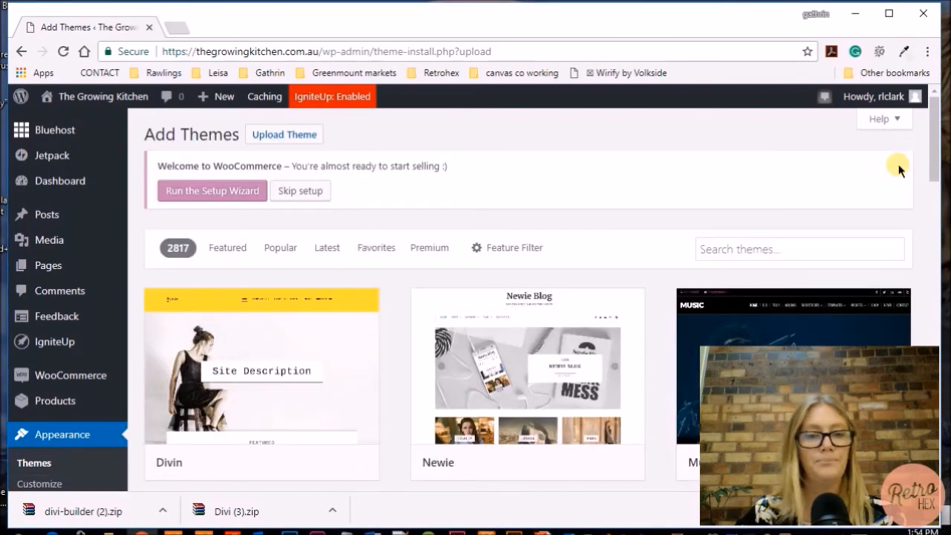
scroll(463, 208, down, 3)
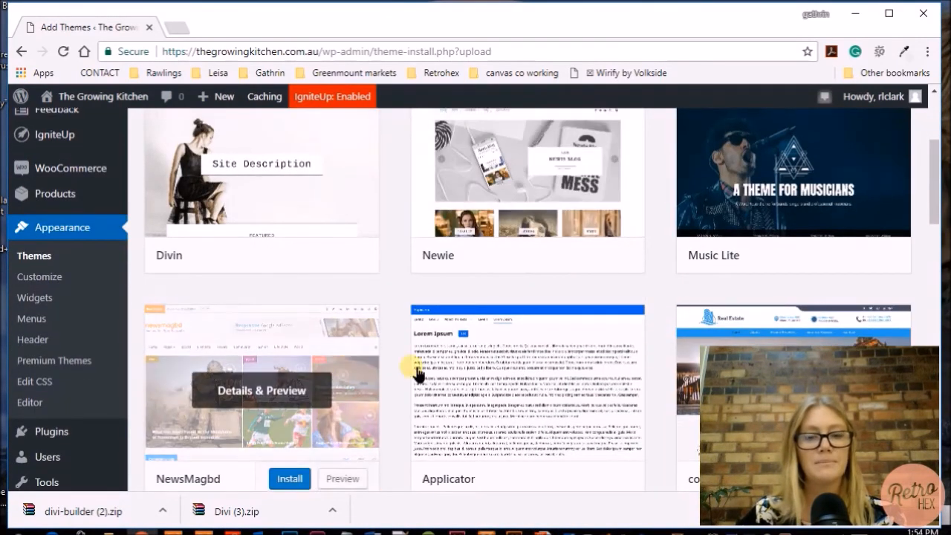
scroll(350, 374, down, 5)
scroll(357, 297, down, 3)
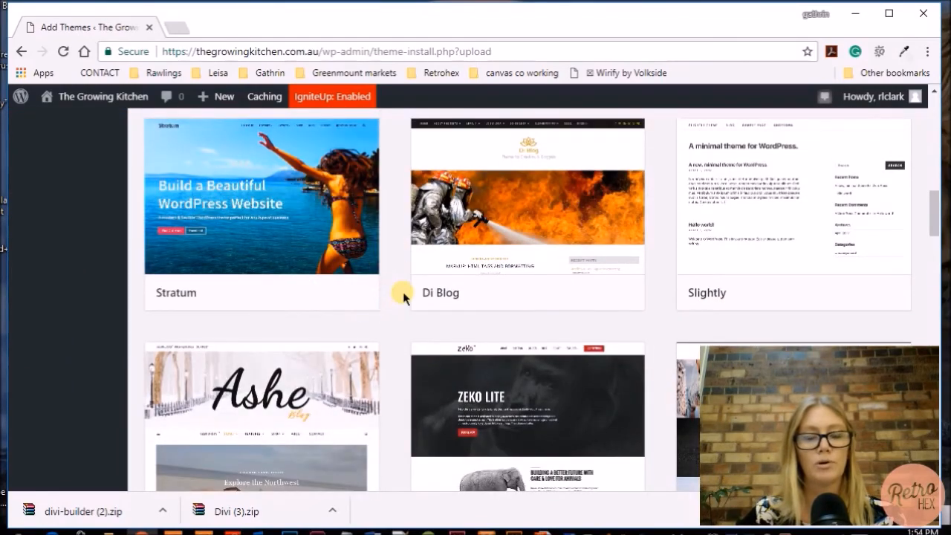
scroll(394, 282, down, 2)
scroll(392, 271, up, 9)
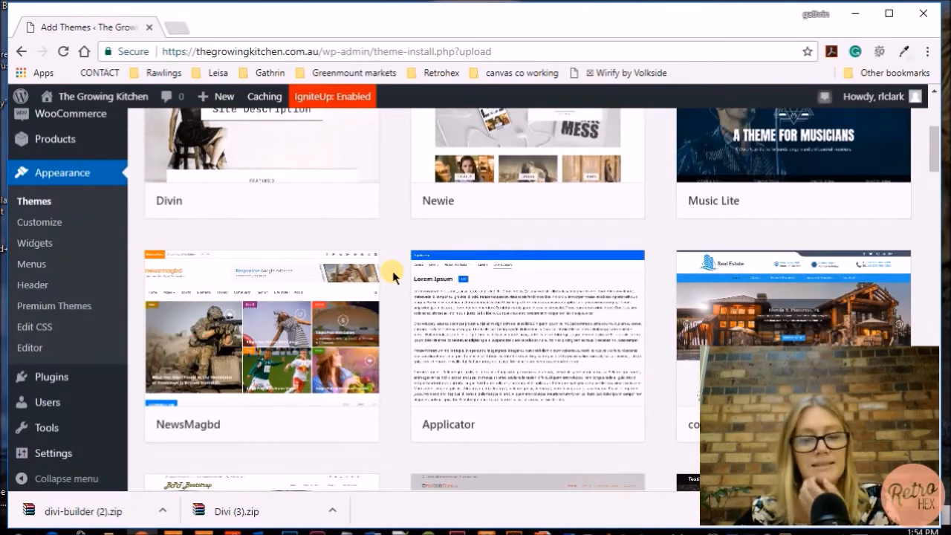
scroll(392, 270, up, 4)
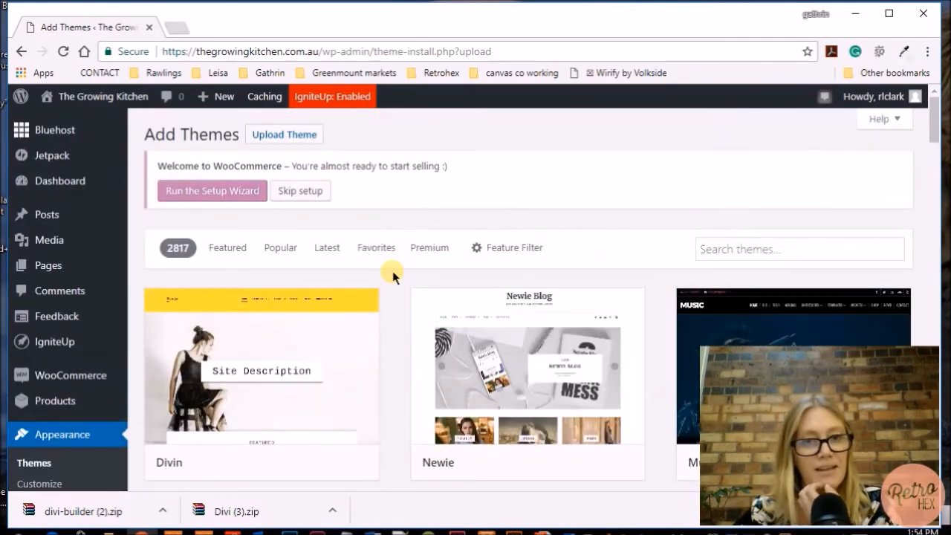
Show the Upload Theme form for installing a theme from a .zip file
click(304, 141)
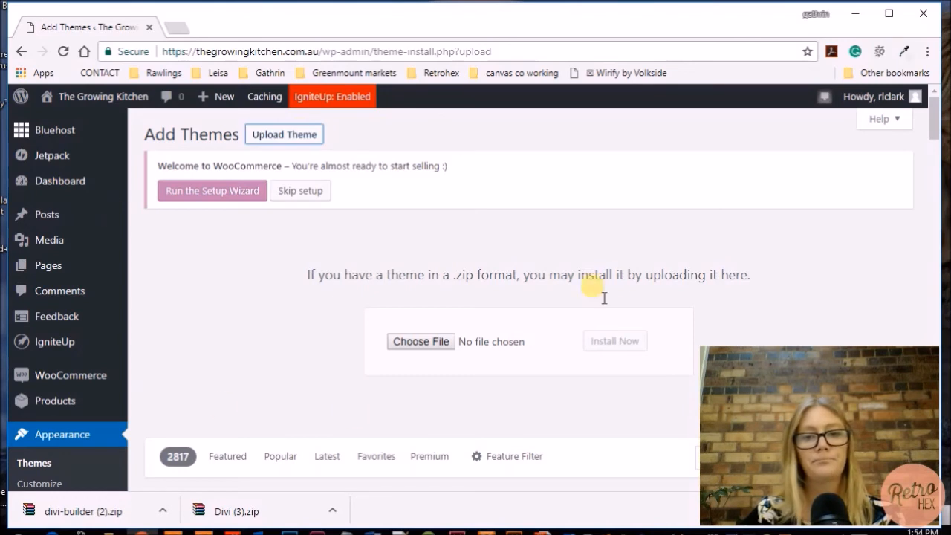
scroll(624, 281, down, 1)
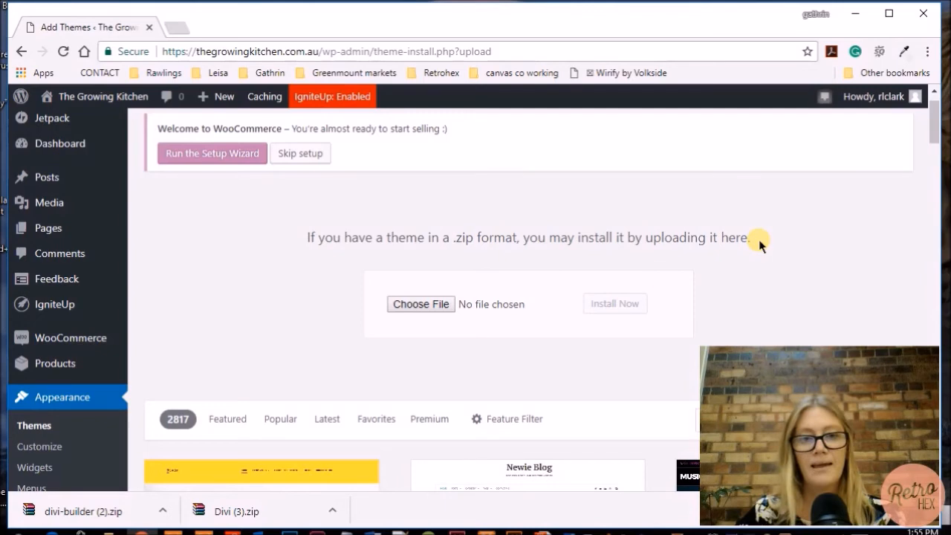
Choose Divi (3).zip from Documents > Retrohex > WP Website > Themes and Plugins > Divi and install it
click(429, 308)
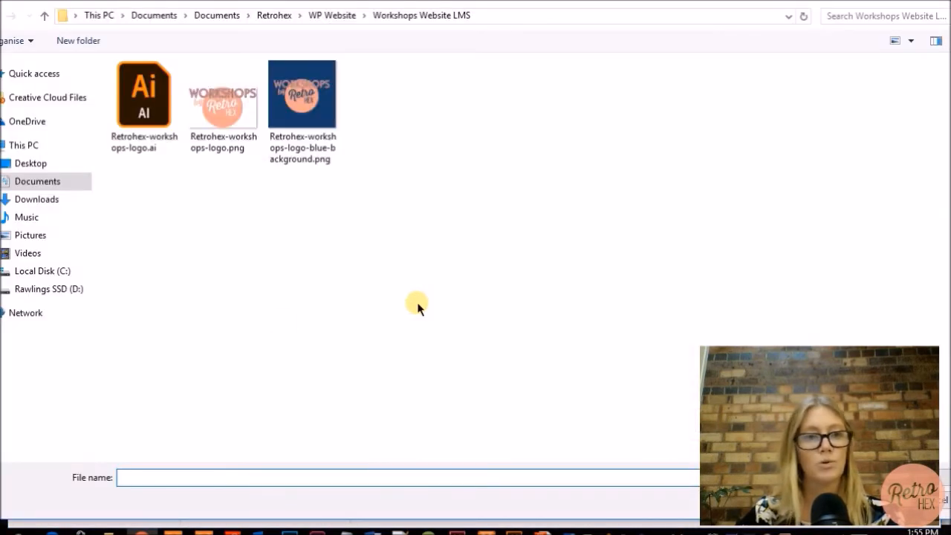
click(38, 182)
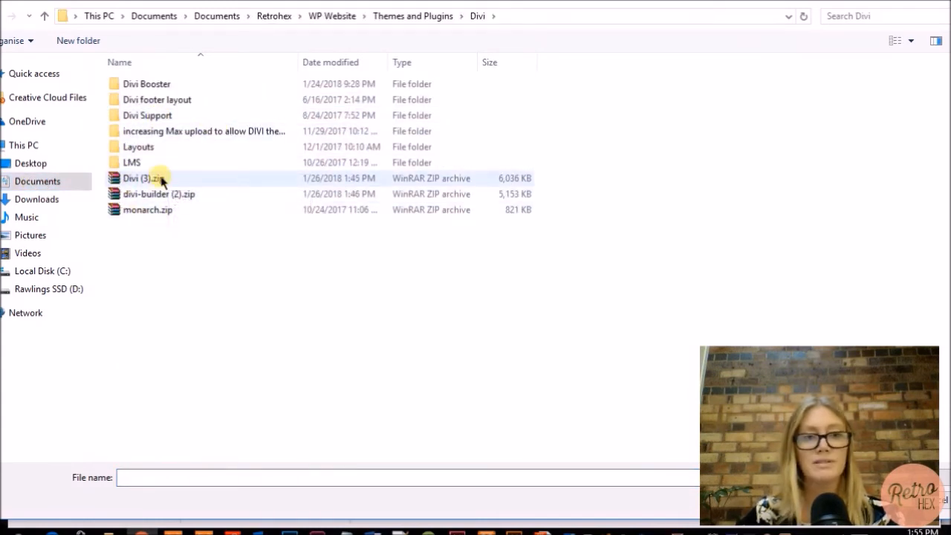
double_click(191, 180)
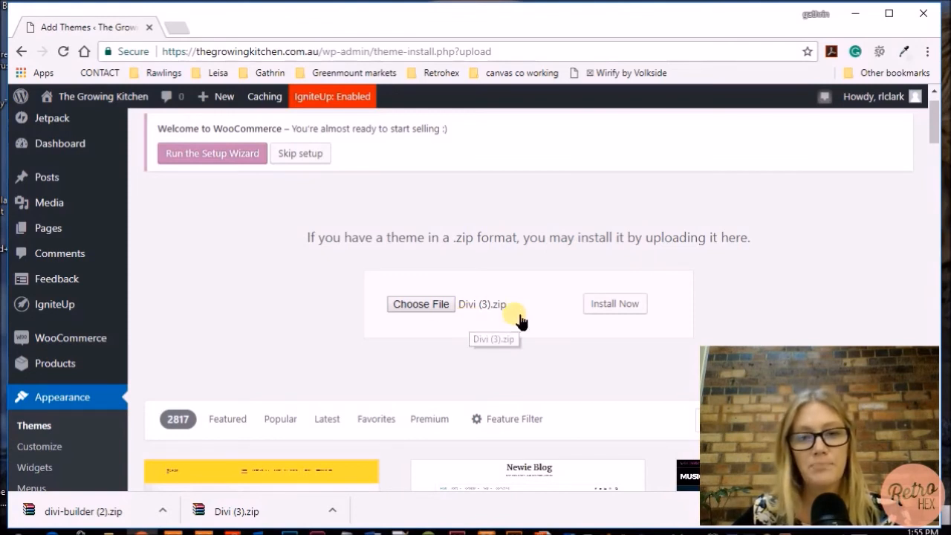
click(629, 310)
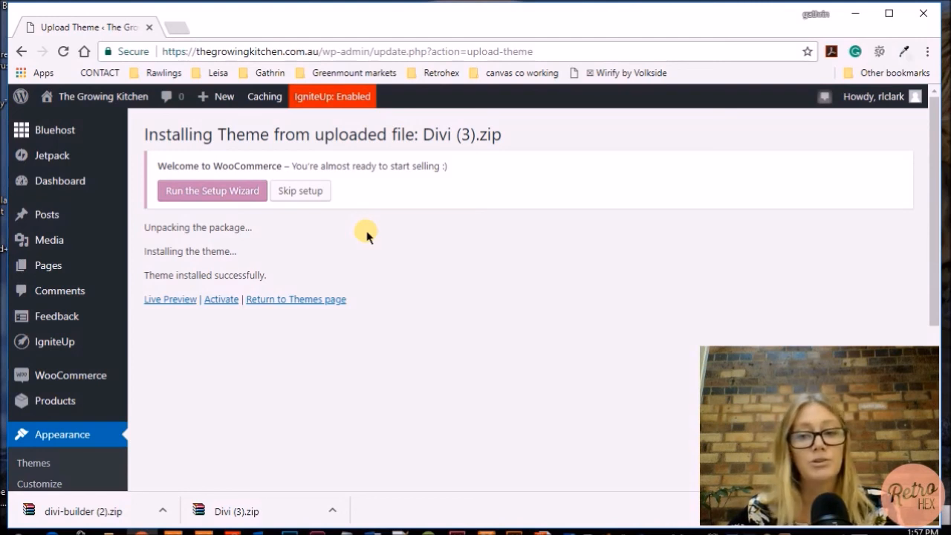
Wait until WordPress reports that the Divi (3).zip theme installed successfully
mouse_move(52, 134)
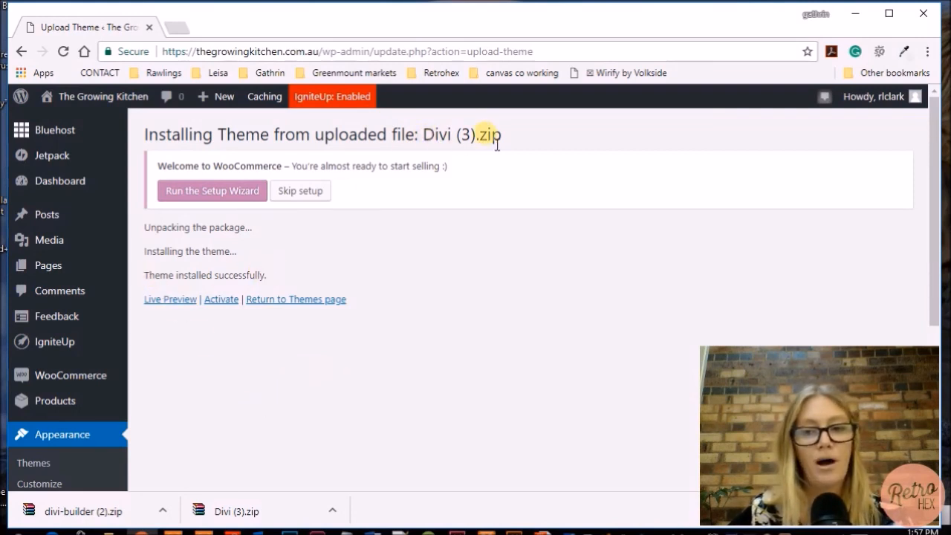
Activate Divi and confirm the Themes page shows it active among 4 installed themes
click(225, 305)
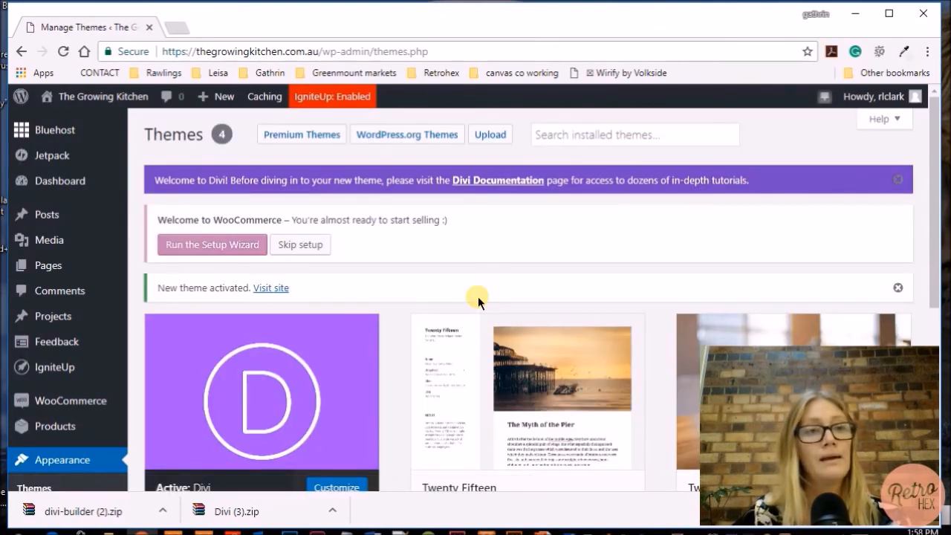
scroll(416, 267, down, 3)
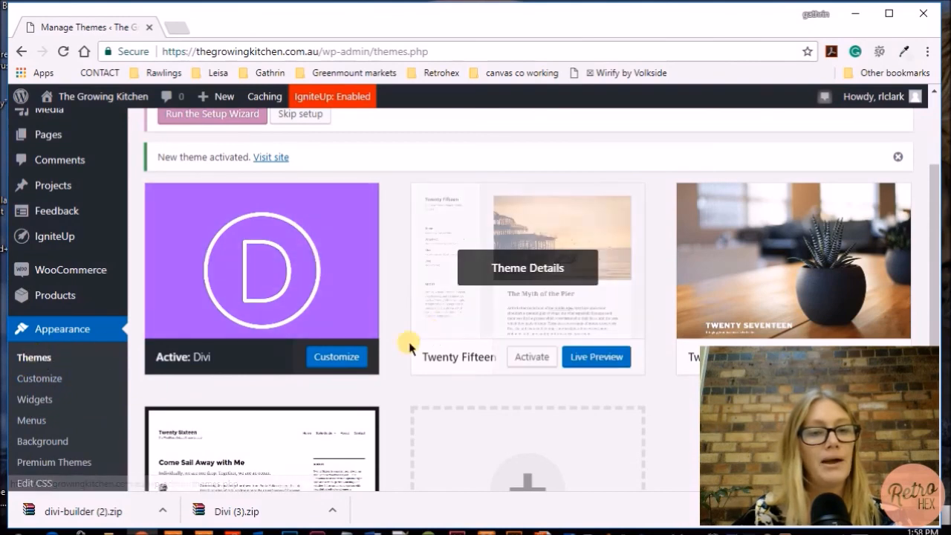
scroll(409, 348, up, 1)
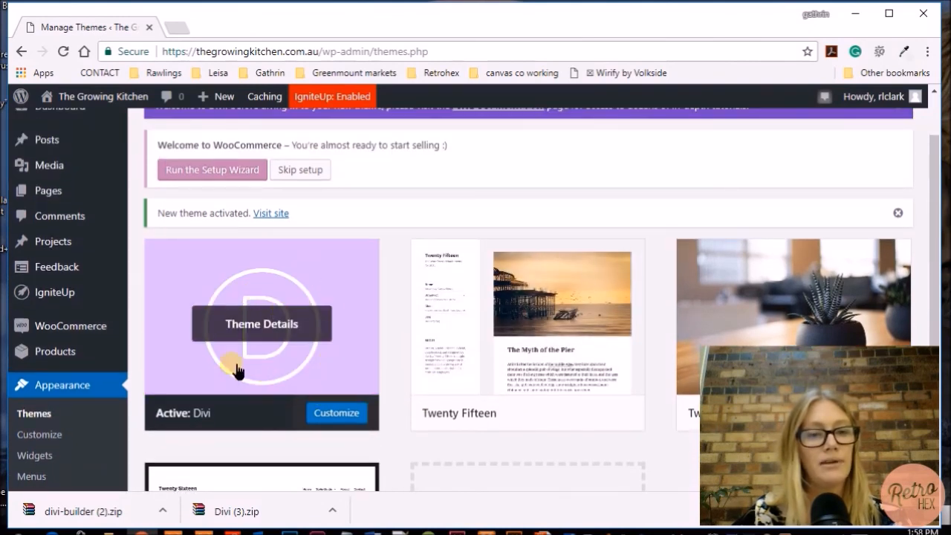